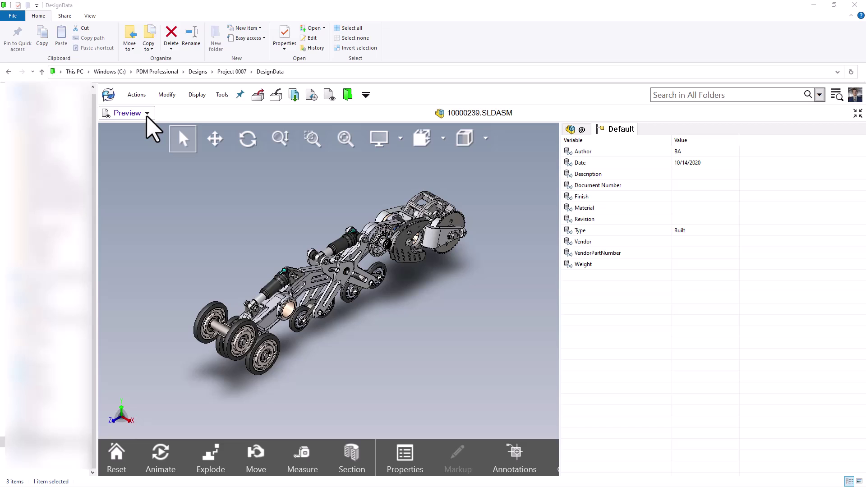
Step: Keep the Preview view active for 10000239.SLDASM and open the Author variable for editing on the file data card
{"action": "left_click", "coordinate": [147, 113]}
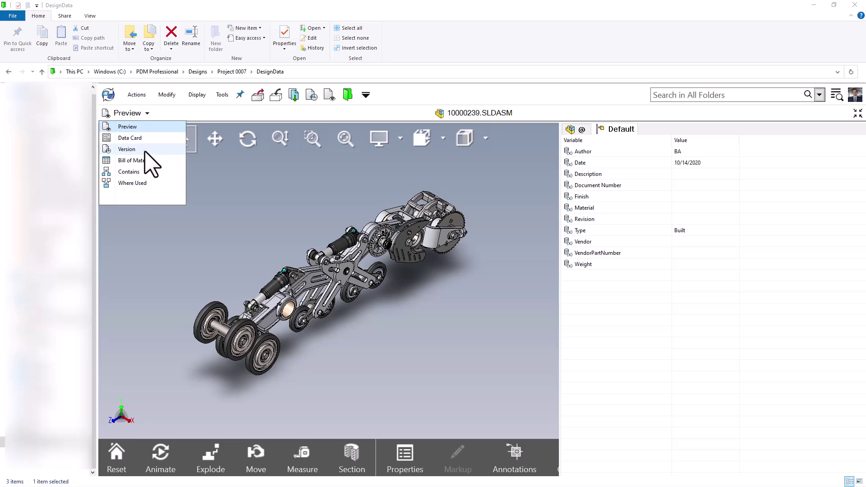
{"action": "left_click", "coordinate": [143, 127]}
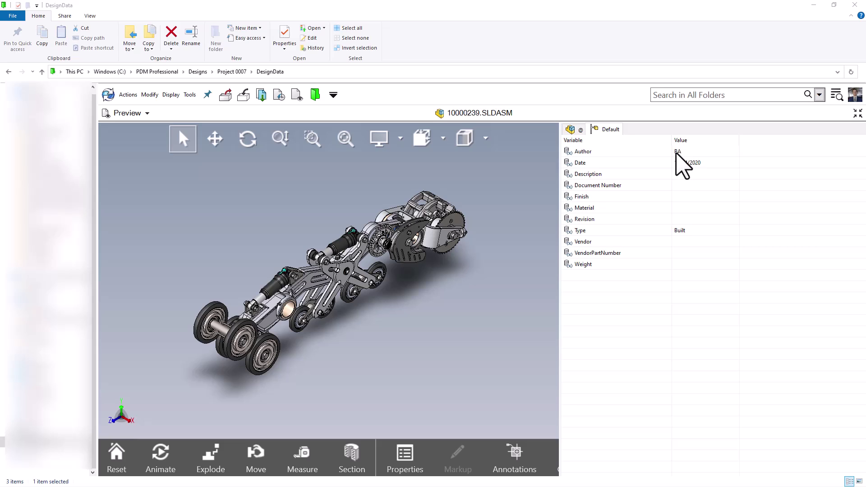
{"action": "right_click", "coordinate": [647, 154]}
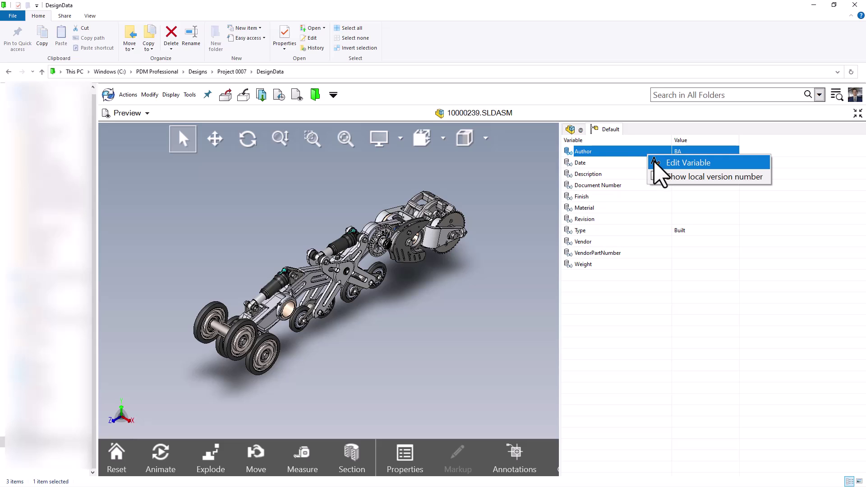
{"action": "left_click", "coordinate": [657, 164]}
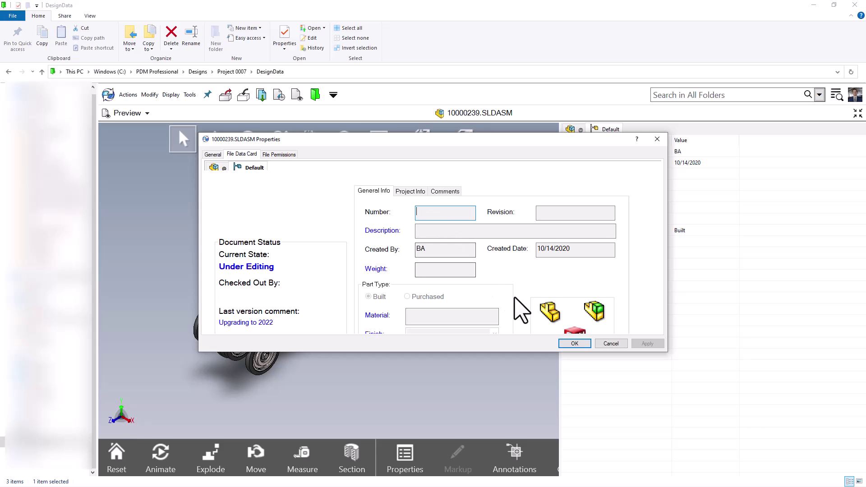
{"action": "left_click_drag", "start_coordinate": [490, 140], "coordinate": [568, 147]}
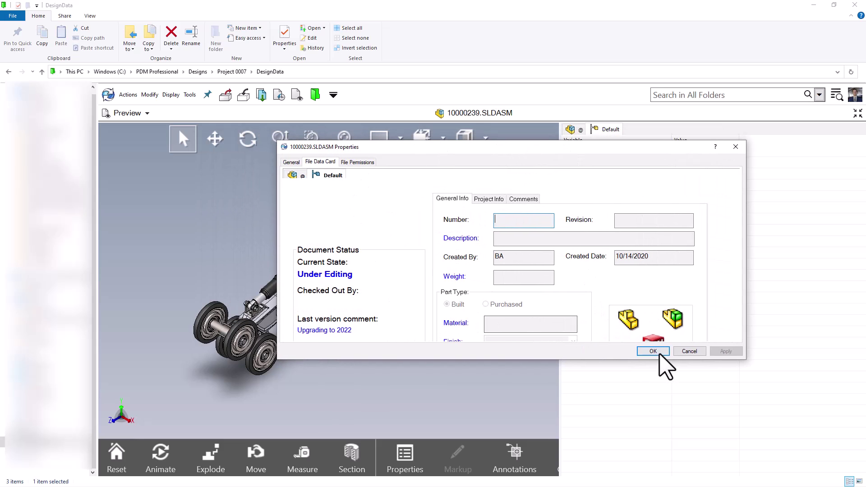
{"action": "left_click", "coordinate": [574, 344]}
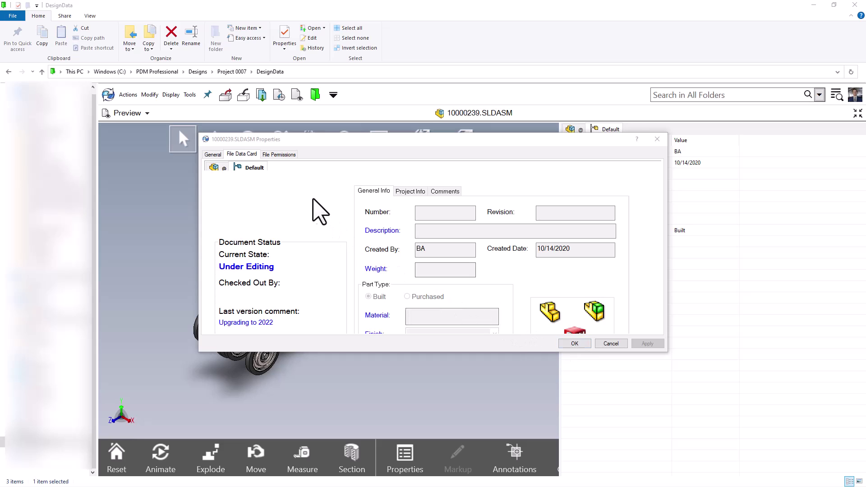
Step: Review the general details and file permissions of 10000239.SLDASM, and close the file properties
{"action": "left_click", "coordinate": [213, 154]}
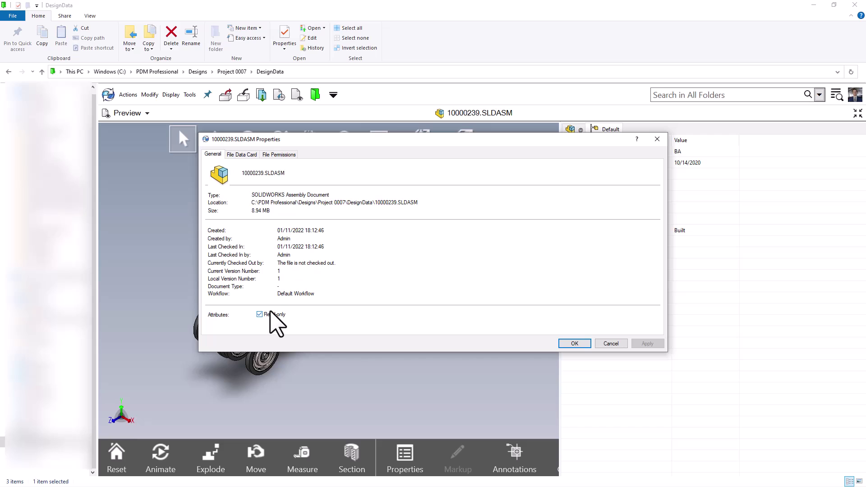
{"action": "left_click", "coordinate": [288, 154]}
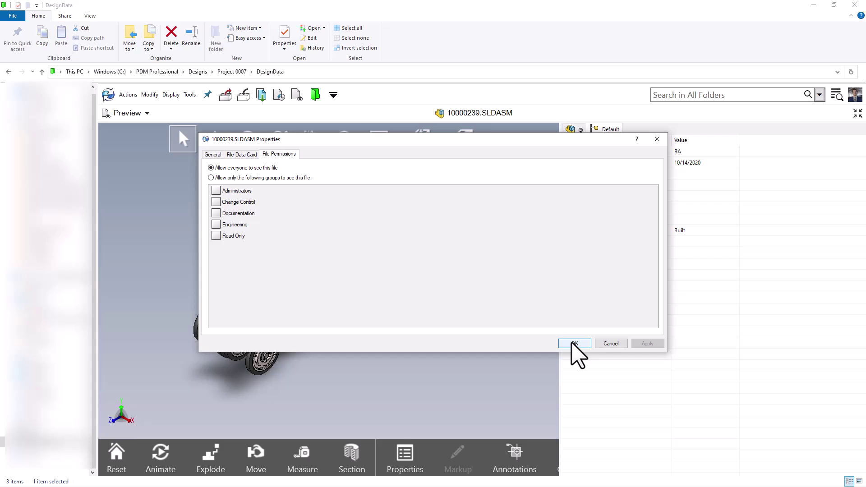
{"action": "left_click", "coordinate": [574, 344]}
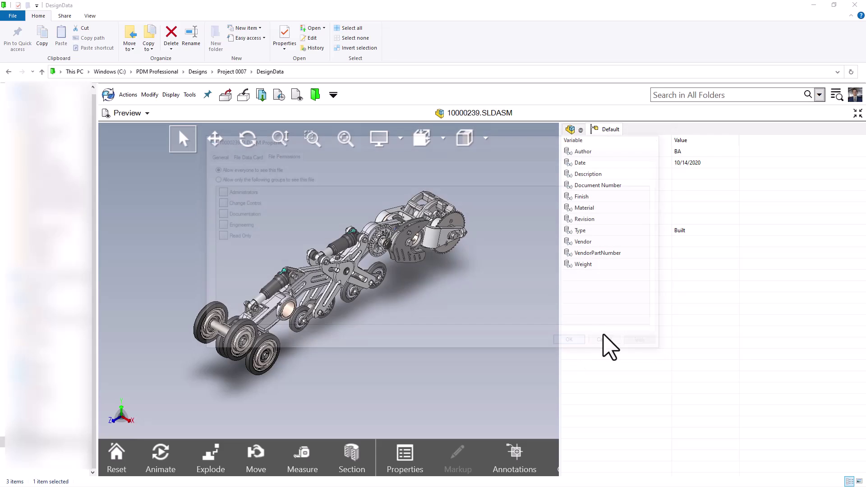
Step: Toggle the Show local version number option for the variable list
{"action": "right_click", "coordinate": [600, 154]}
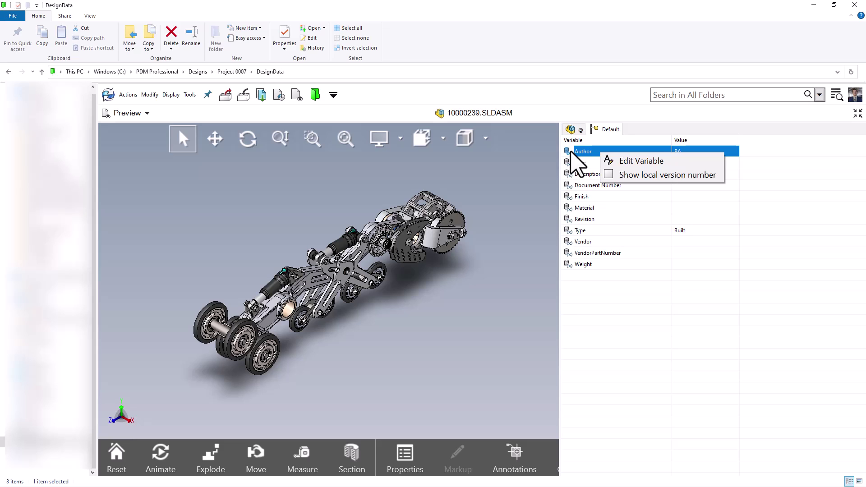
{"action": "left_click", "coordinate": [615, 176]}
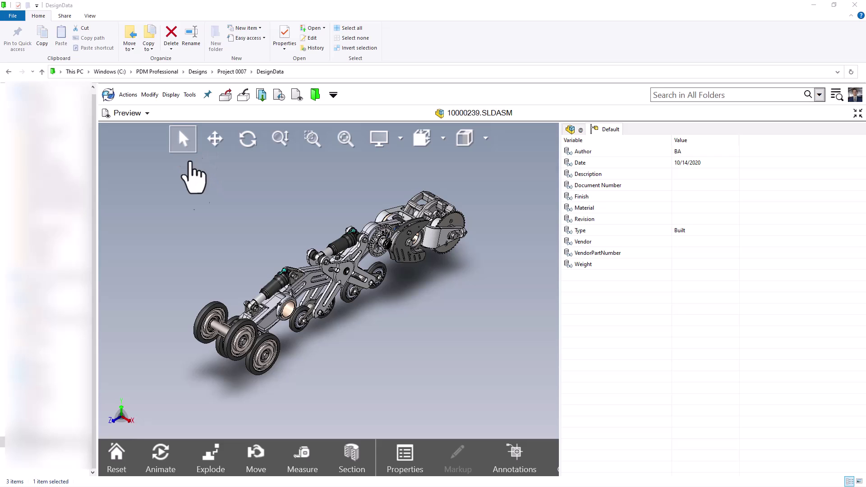
Step: Select a front wheel, the toothed rear disc and the curved slotted plate in turn, and review the plate's display and view options
{"action": "left_click", "coordinate": [220, 305]}
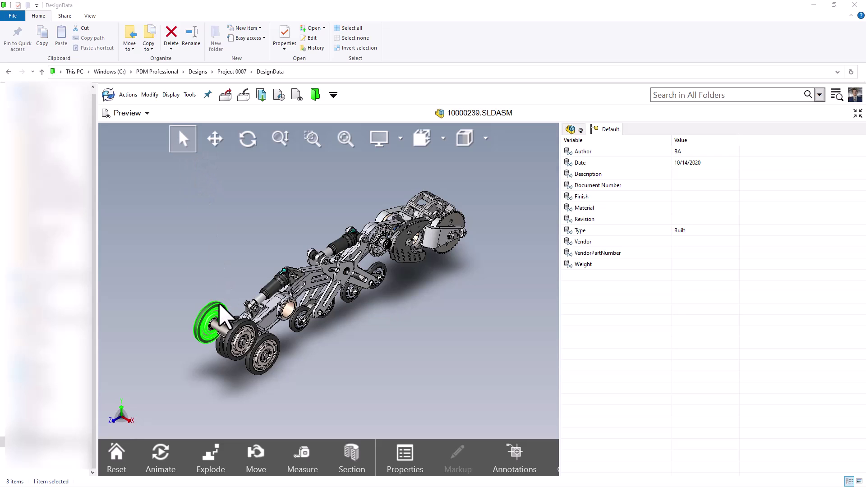
{"action": "left_click", "coordinate": [452, 234]}
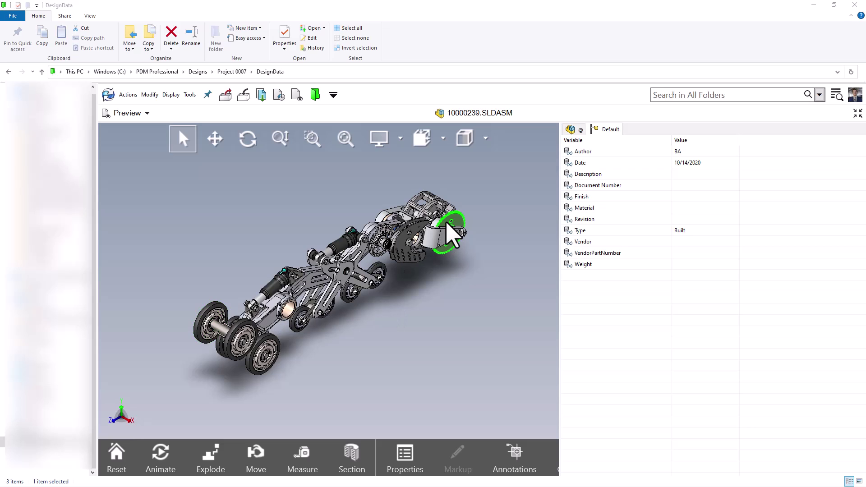
{"action": "left_click", "coordinate": [411, 235]}
{"action": "right_click", "coordinate": [411, 235]}
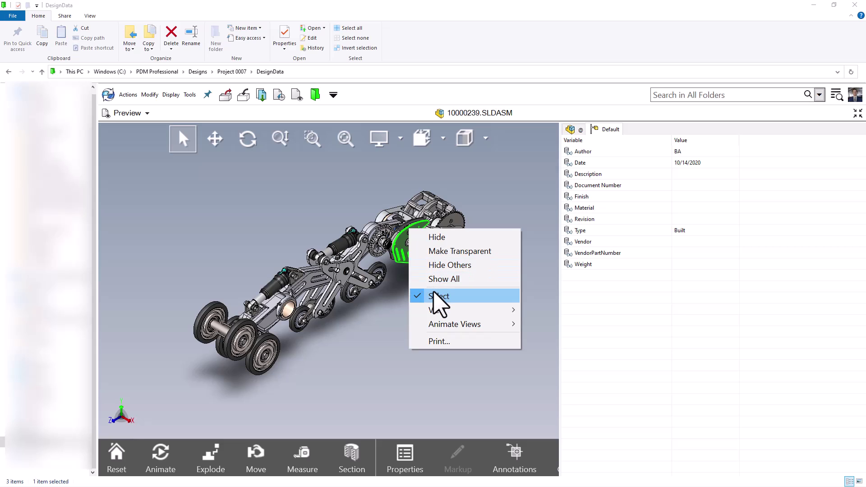
{"action": "mouse_move", "coordinate": [437, 310]}
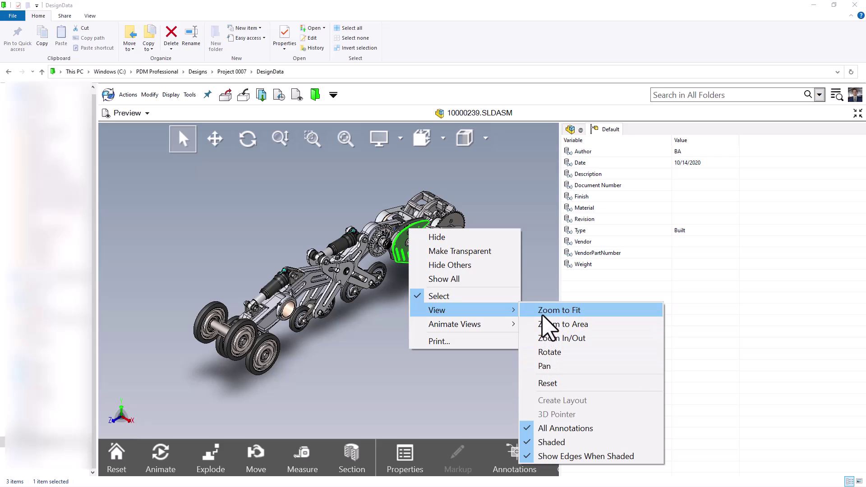
{"action": "mouse_move", "coordinate": [481, 326]}
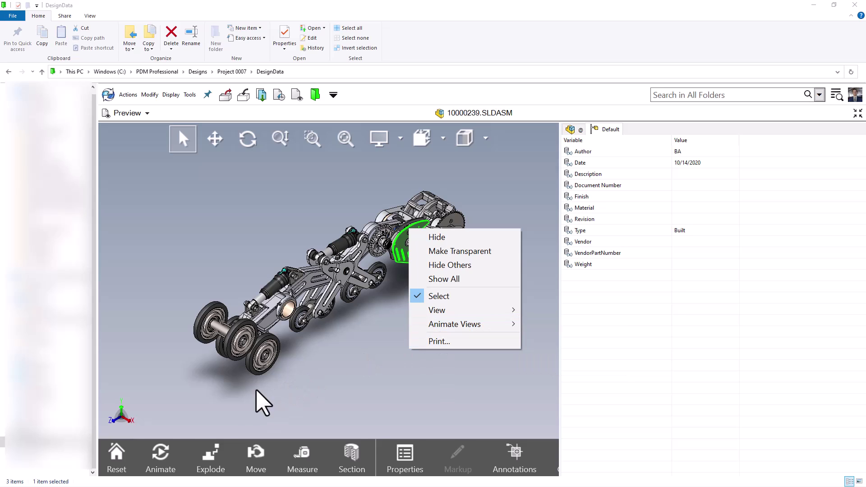
Step: Check the print settings and print preview of the assembly, and leave without printing
{"action": "left_click", "coordinate": [433, 342]}
{"action": "left_click_drag", "start_coordinate": [229, 116], "coordinate": [334, 98]}
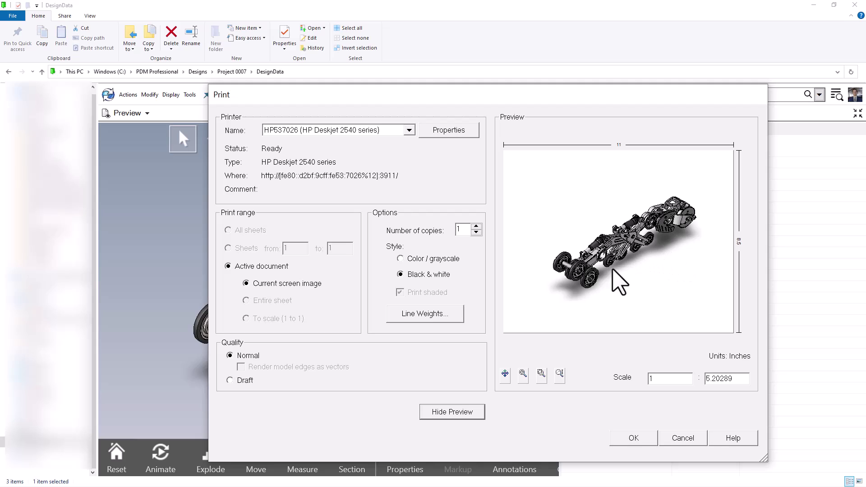
{"action": "left_click", "coordinate": [682, 439]}
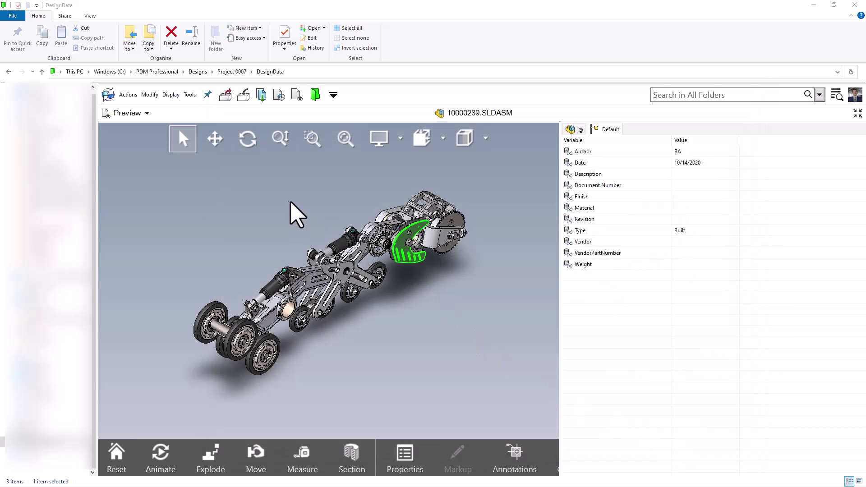
Step: Pan the assembly slightly in the preview and rotate it to a different angle
{"action": "left_click", "coordinate": [215, 144]}
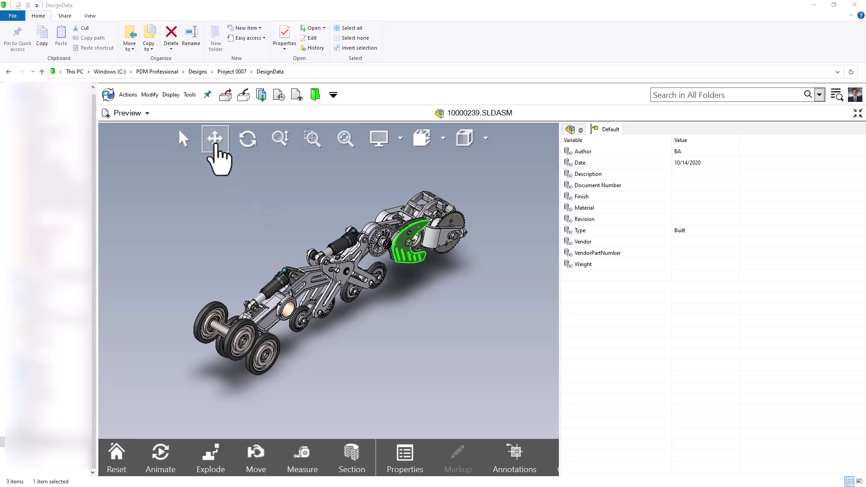
{"action": "mouse_move", "coordinate": [277, 257]}
{"action": "left_mouse_down"}
{"action": "mouse_move", "coordinate": [277, 204]}
{"action": "mouse_move", "coordinate": [272, 265]}
{"action": "mouse_move", "coordinate": [329, 284]}
{"action": "mouse_move", "coordinate": [239, 286]}
{"action": "mouse_move", "coordinate": [272, 197]}
{"action": "mouse_move", "coordinate": [291, 262]}
{"action": "mouse_move", "coordinate": [327, 289]}
{"action": "mouse_move", "coordinate": [278, 288]}
{"action": "mouse_move", "coordinate": [283, 265]}
{"action": "left_mouse_up"}
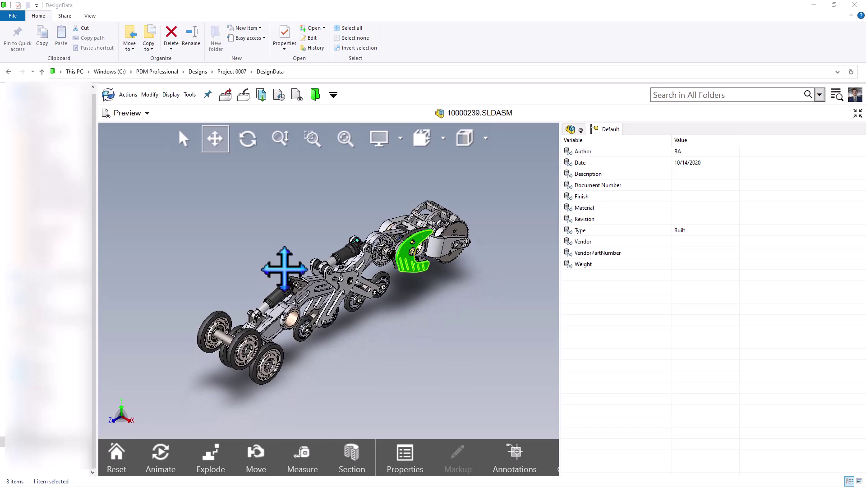
{"action": "left_click", "coordinate": [248, 141]}
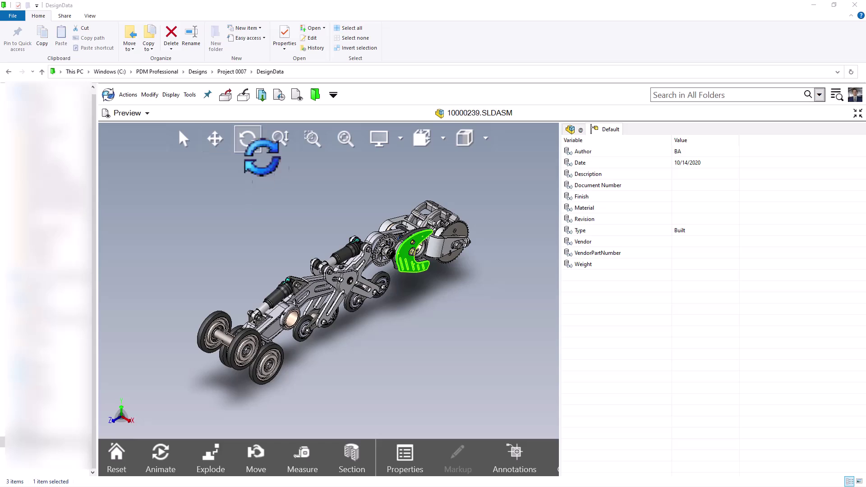
{"action": "left_click_drag", "start_coordinate": [324, 260], "coordinate": [309, 252]}
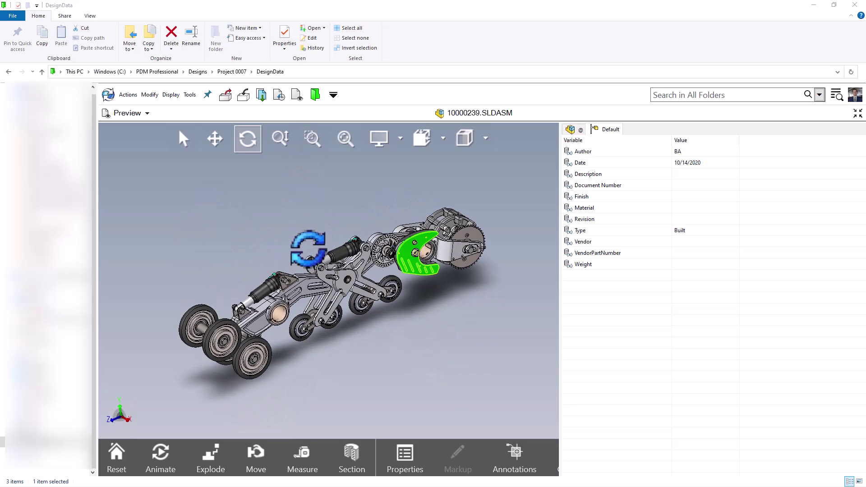
Step: Zoom out of the assembly, zoom to the area around its toothed disc end, and fit the whole model in the preview
{"action": "left_click", "coordinate": [280, 139]}
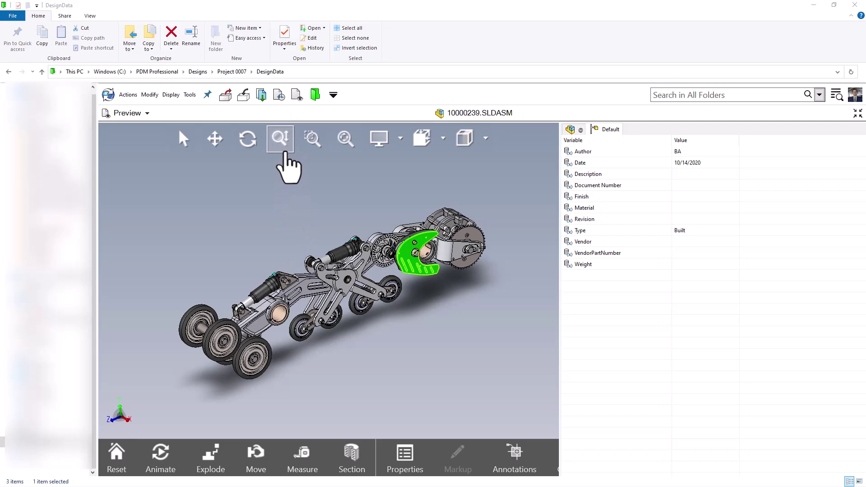
{"action": "left_click_drag", "start_coordinate": [300, 286], "coordinate": [311, 185]}
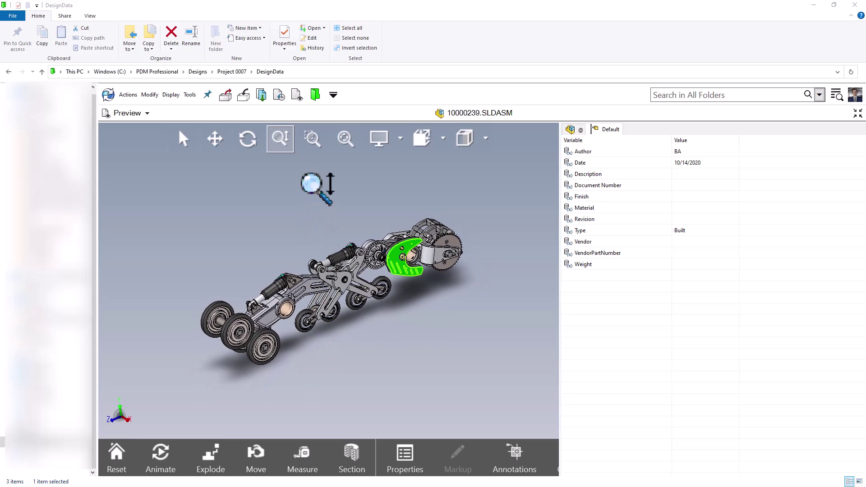
{"action": "left_click", "coordinate": [313, 141]}
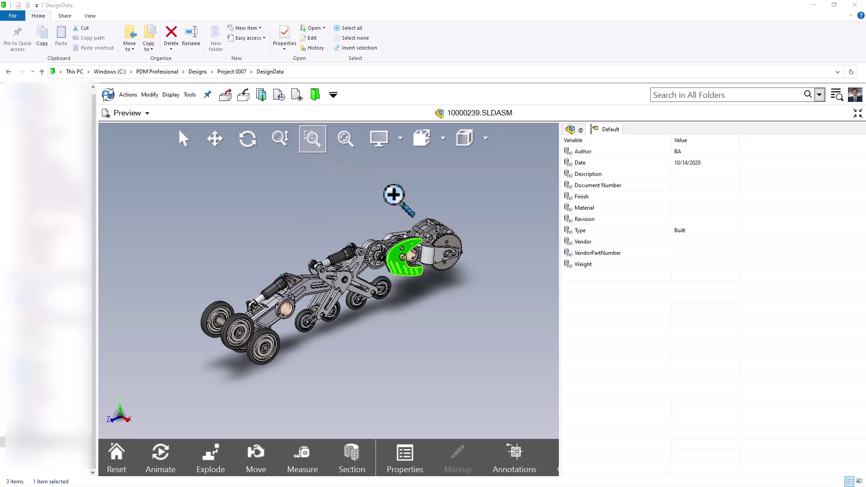
{"action": "left_click_drag", "start_coordinate": [361, 181], "coordinate": [515, 324]}
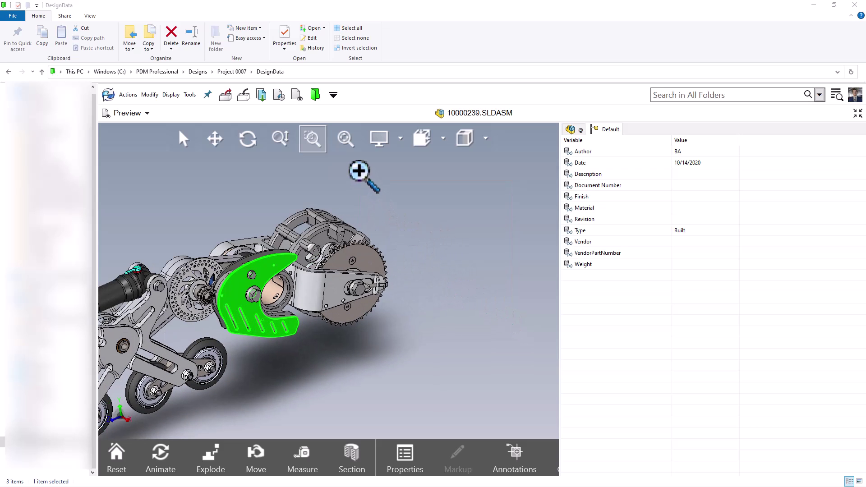
{"action": "left_click", "coordinate": [345, 142]}
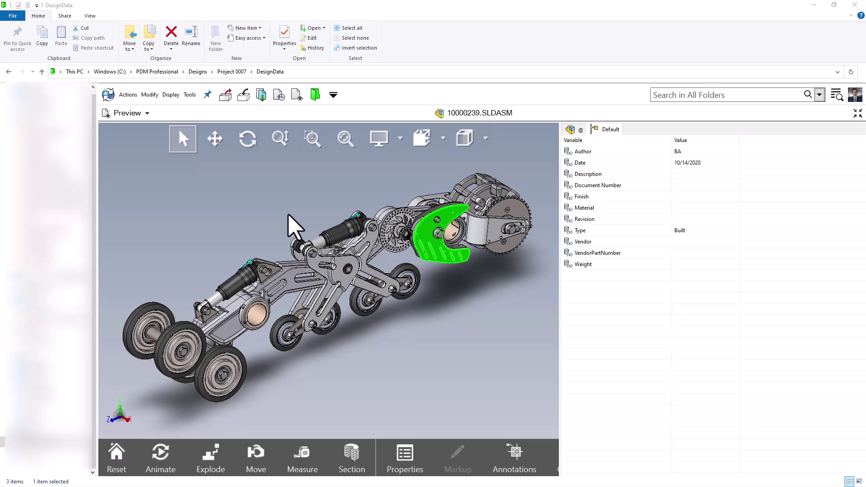
Step: Shrink the assembly view, orbit the model freely, and enlarge it again for a full view
{"action": "scroll", "coordinate": [402, 271], "scroll_direction": "down", "scroll_amount": 6}
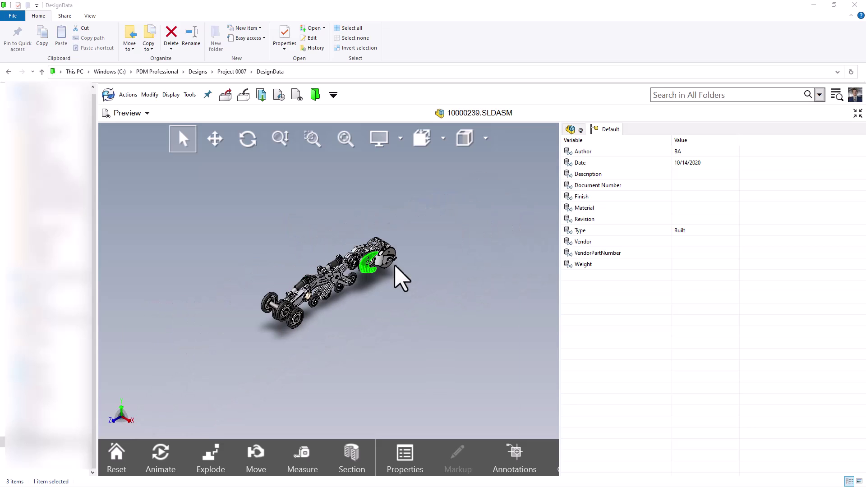
{"action": "middle_click_drag", "start_coordinate": [343, 283], "coordinate": [391, 311]}
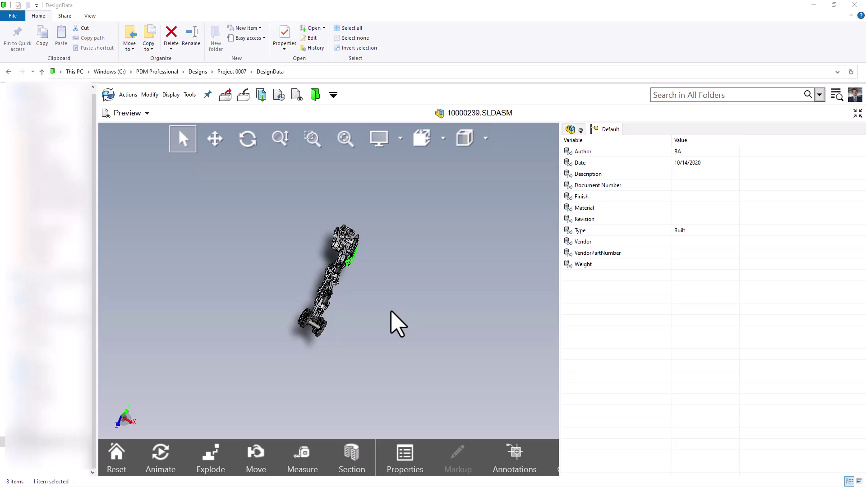
{"action": "scroll", "coordinate": [391, 312], "scroll_direction": "up", "scroll_amount": 4}
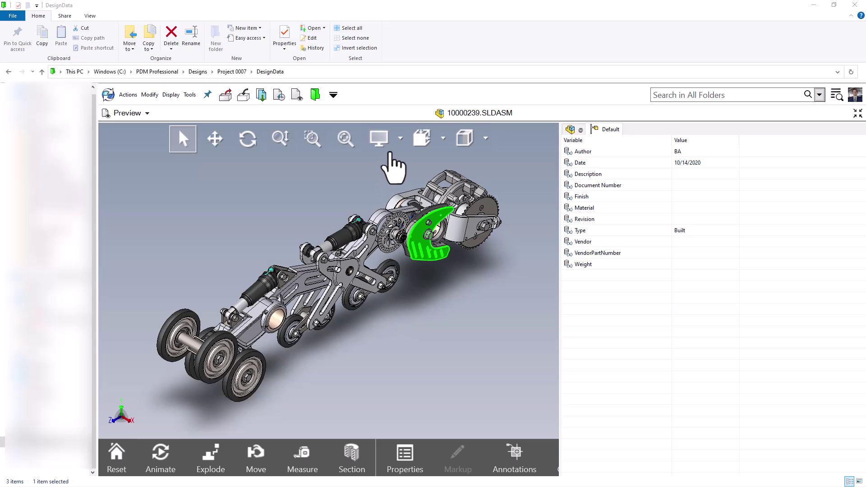
Step: Try the Perspective display and toggle the other display effect of the preview, and switch Perspective back off
{"action": "left_click", "coordinate": [400, 138]}
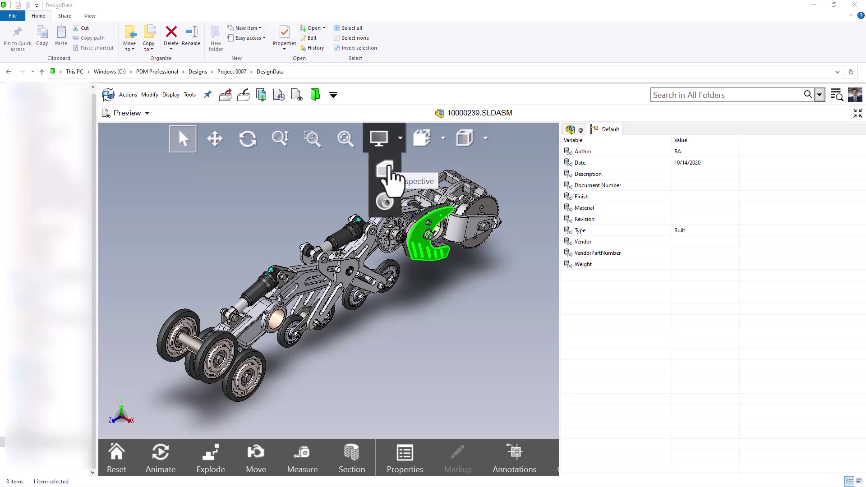
{"action": "left_click", "coordinate": [387, 171]}
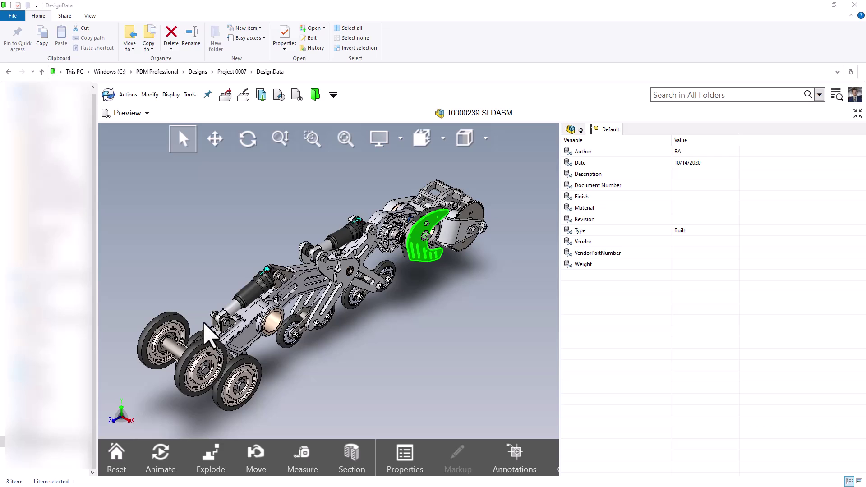
{"action": "left_click", "coordinate": [400, 138]}
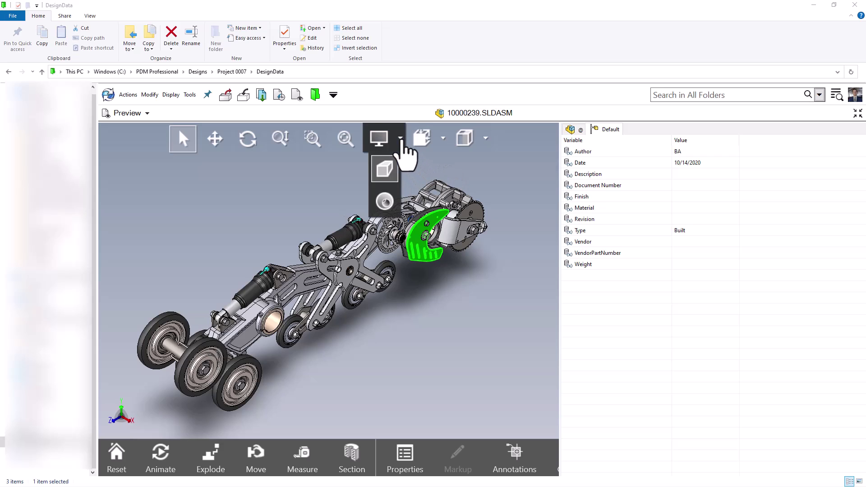
{"action": "left_click", "coordinate": [385, 201]}
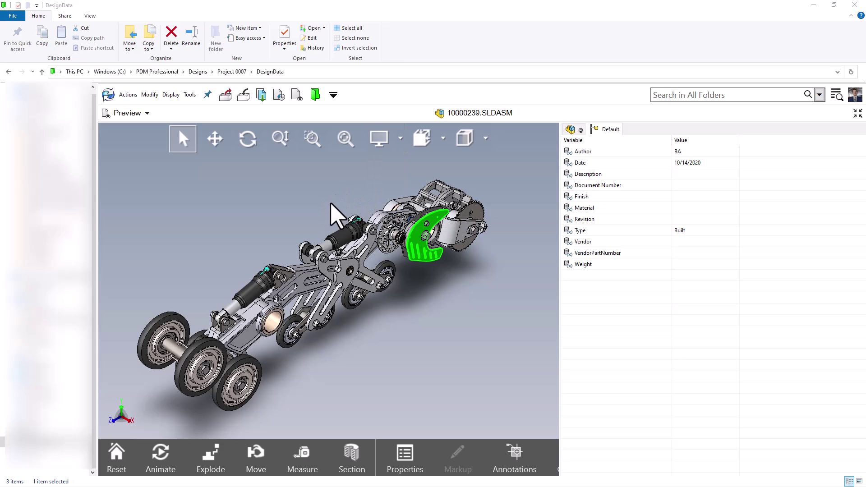
{"action": "left_click", "coordinate": [396, 149]}
{"action": "left_click", "coordinate": [391, 171]}
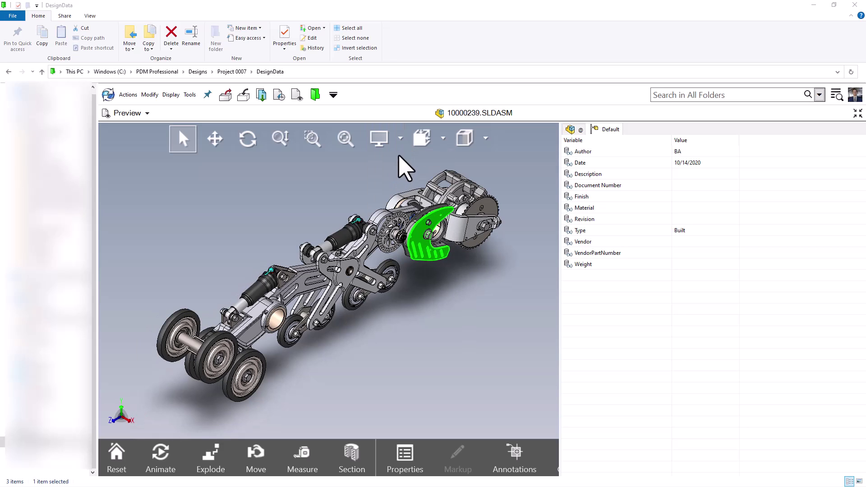
Step: Try the Ambient Occlusion effect in the preview and open the choice of standard view orientations
{"action": "left_click", "coordinate": [400, 144]}
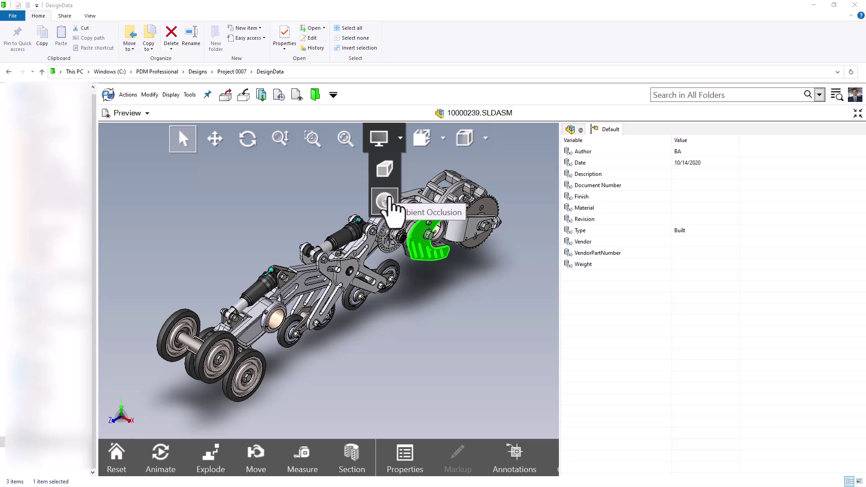
{"action": "left_click", "coordinate": [387, 200]}
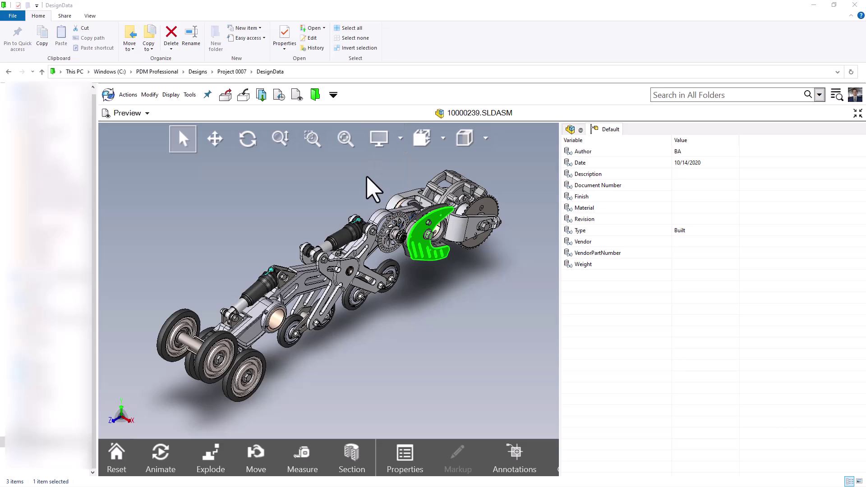
{"action": "left_click", "coordinate": [443, 139]}
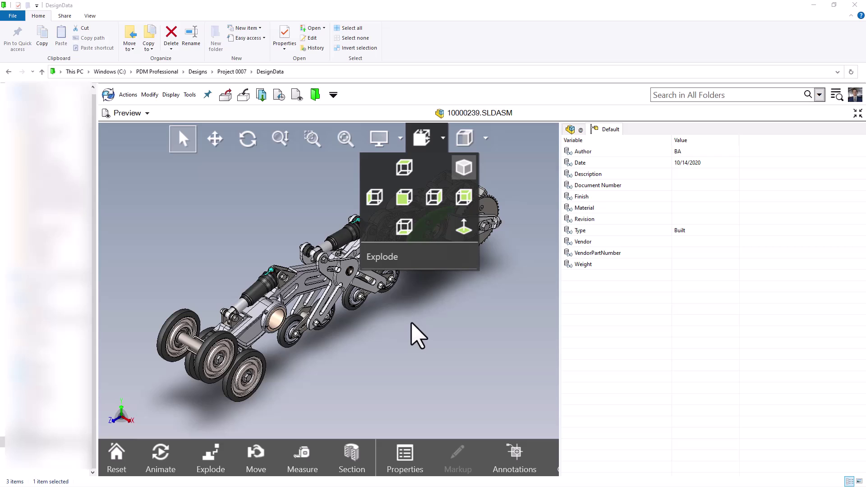
Step: Try the Shaded, Hidden Lines Removed, Hidden Lines Visible and Wireframe display styles on the assembly, and return it to Shaded with Edges
{"action": "left_click", "coordinate": [486, 140]}
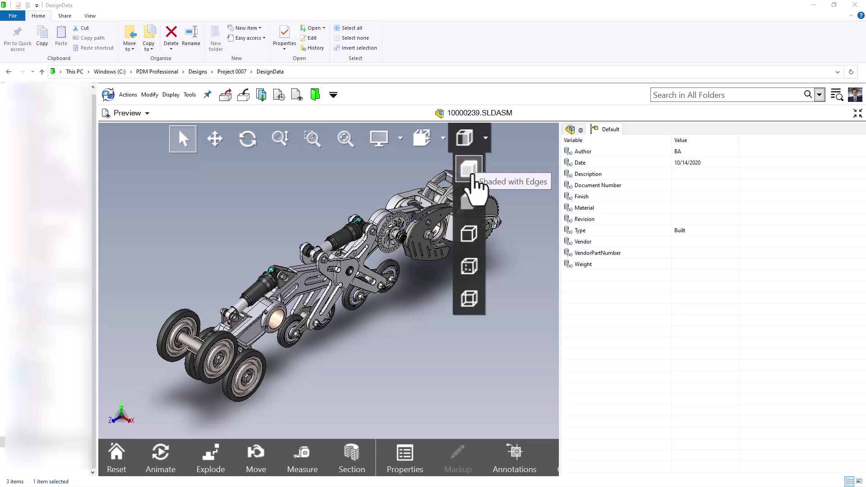
{"action": "left_click", "coordinate": [469, 202]}
{"action": "left_click", "coordinate": [485, 138]}
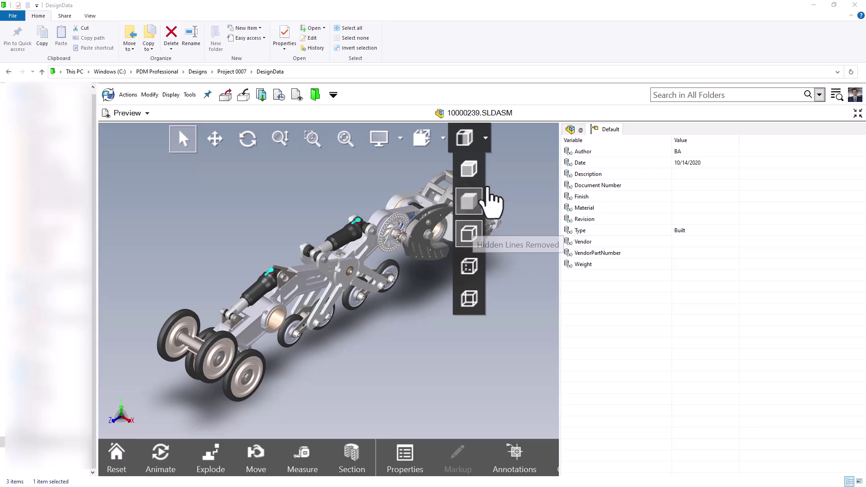
{"action": "left_click", "coordinate": [470, 234]}
{"action": "left_click", "coordinate": [486, 137]}
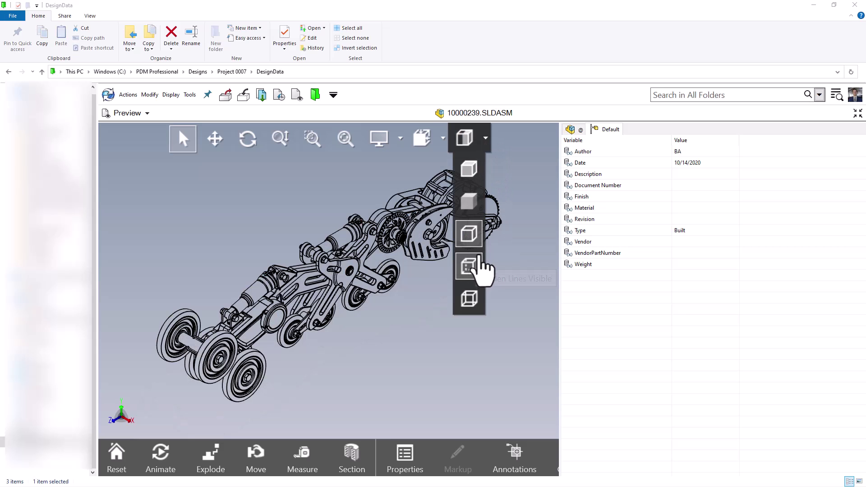
{"action": "left_click", "coordinate": [486, 137]}
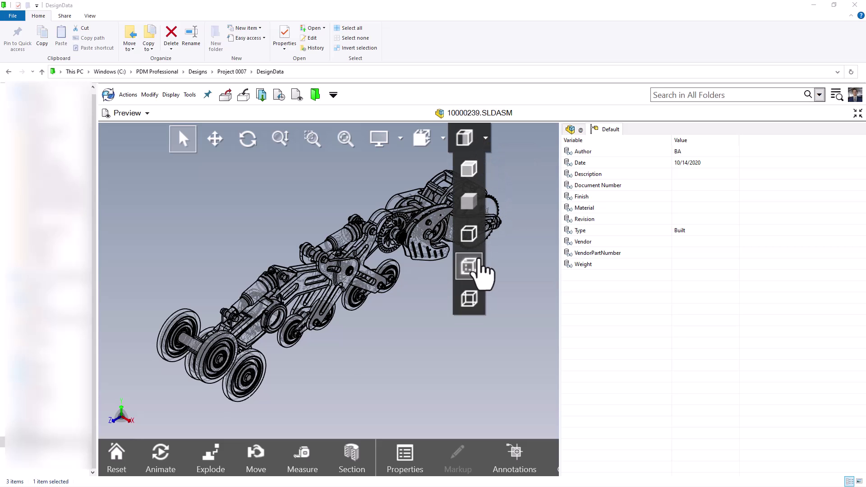
{"action": "left_click", "coordinate": [474, 301]}
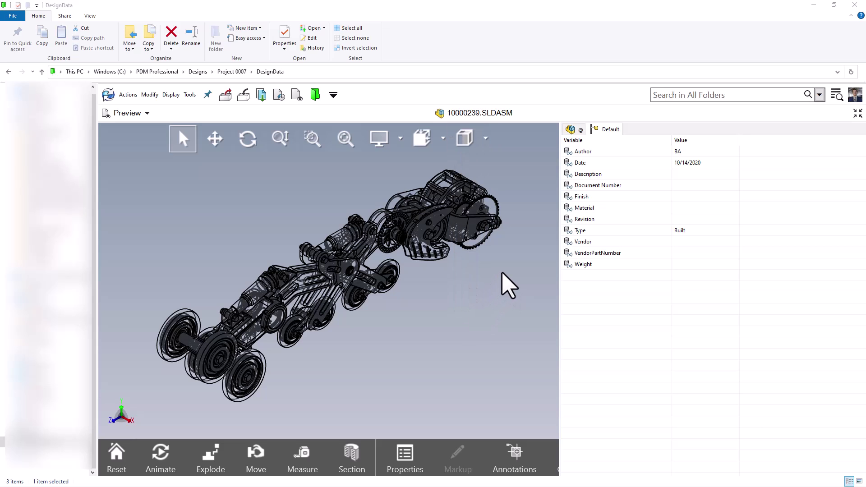
{"action": "left_click", "coordinate": [485, 138]}
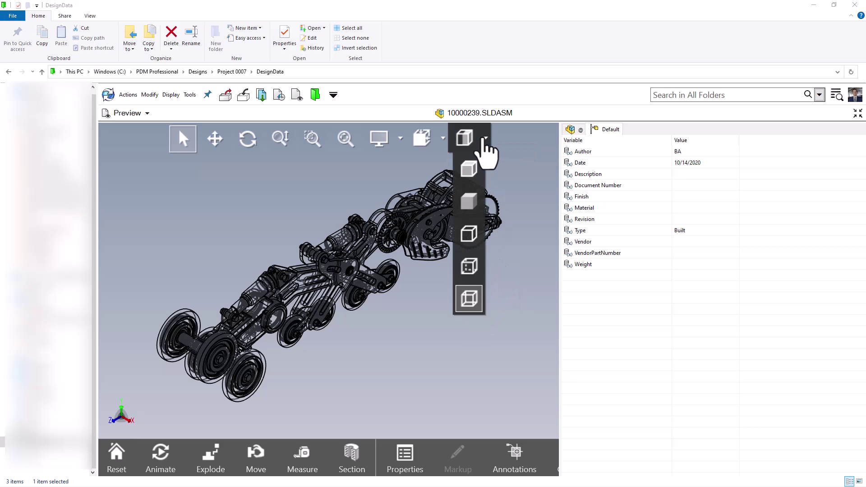
{"action": "left_click", "coordinate": [479, 158]}
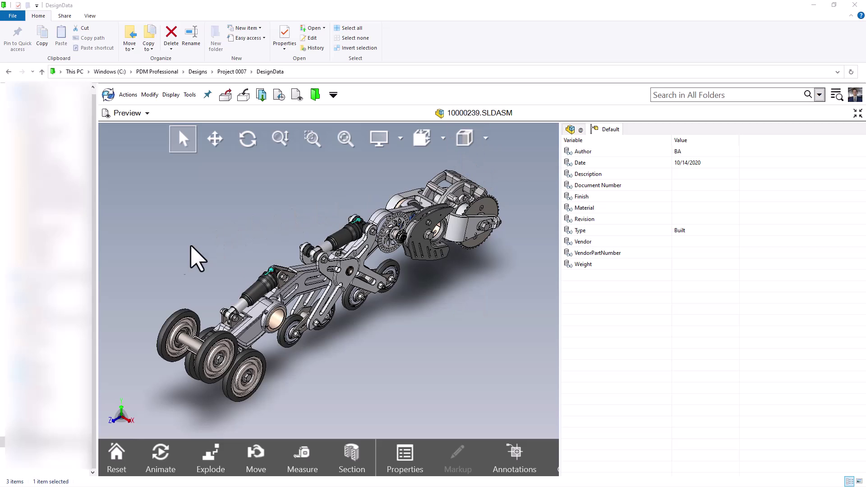
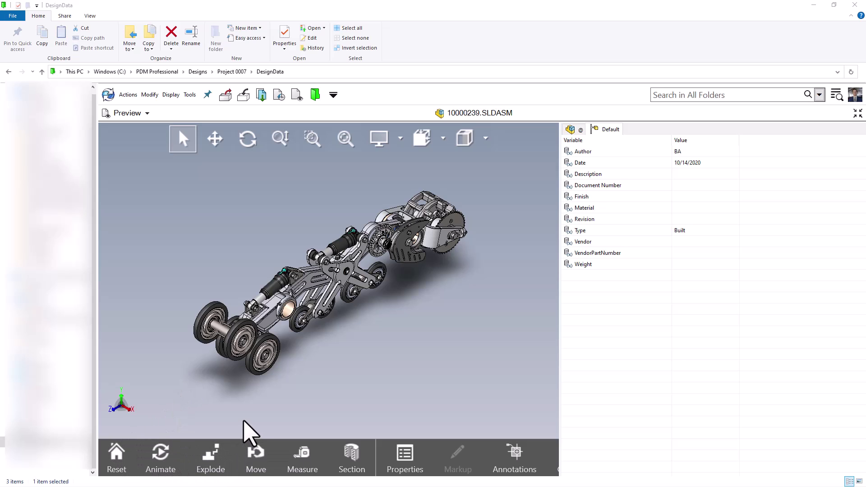
Step: Reset the preview, shrink and rotate the assembly, and reset it to its original view again
{"action": "left_click", "coordinate": [121, 455]}
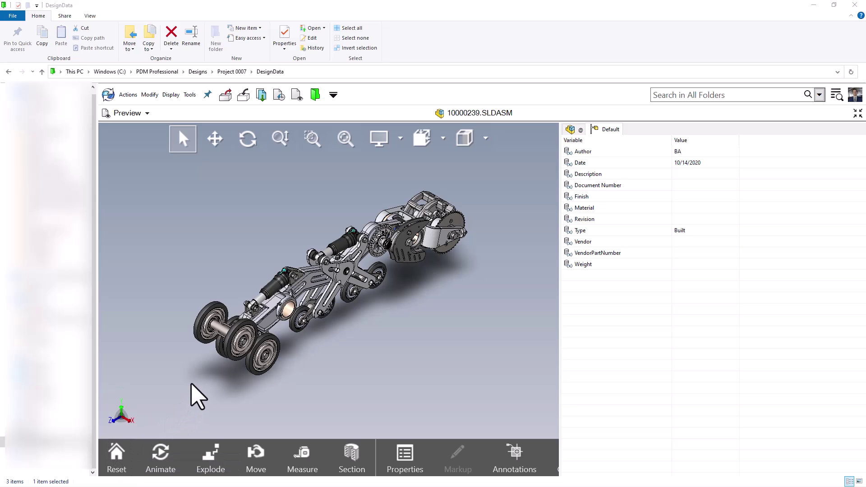
{"action": "scroll", "coordinate": [191, 385], "scroll_direction": "up", "scroll_amount": 5}
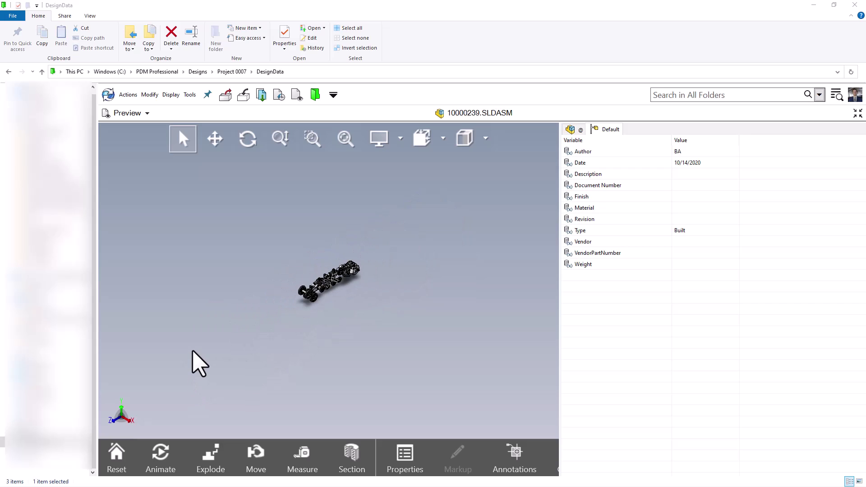
{"action": "left_click_drag", "start_coordinate": [193, 356], "coordinate": [348, 361]}
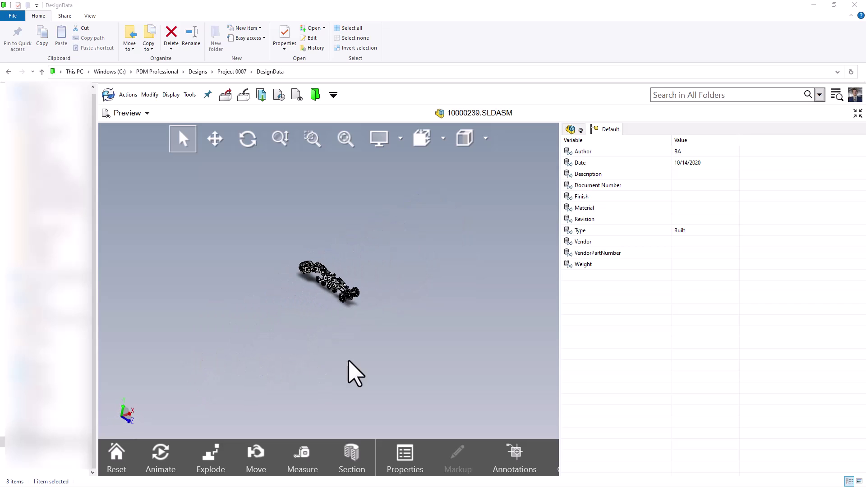
{"action": "left_click", "coordinate": [118, 455]}
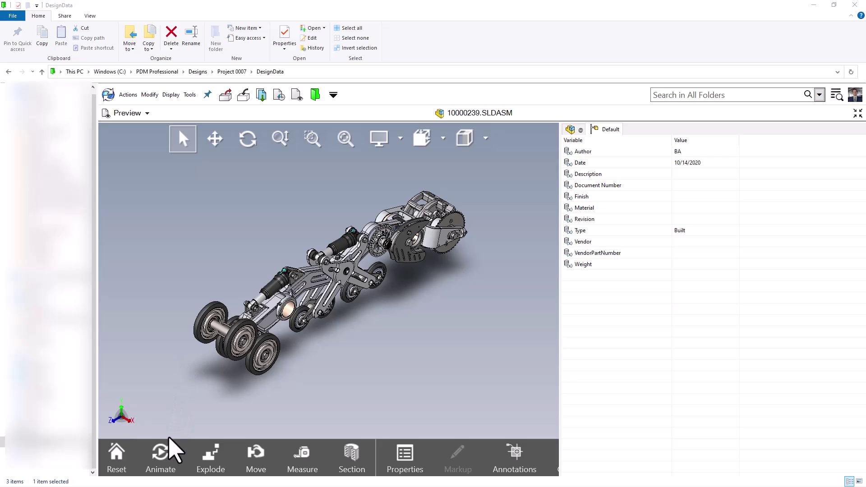
Step: Play the animation of the assembly, stop it at a side view, and reset the preview
{"action": "left_click", "coordinate": [165, 453]}
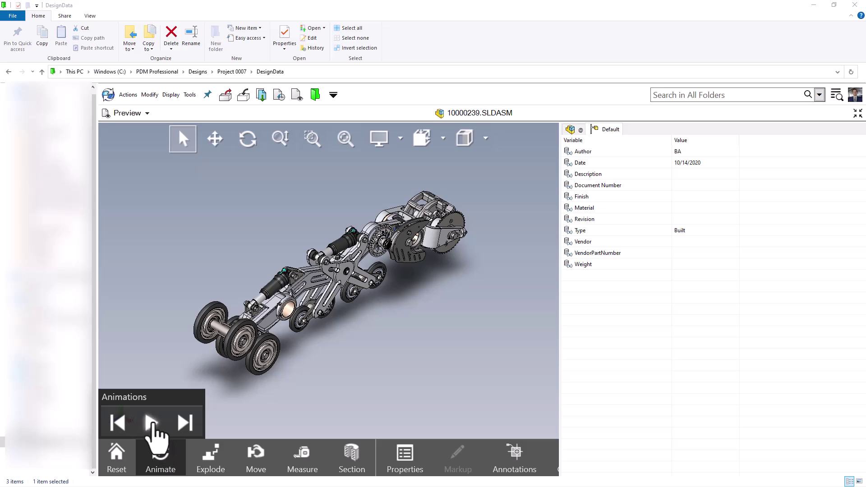
{"action": "left_click", "coordinate": [151, 423]}
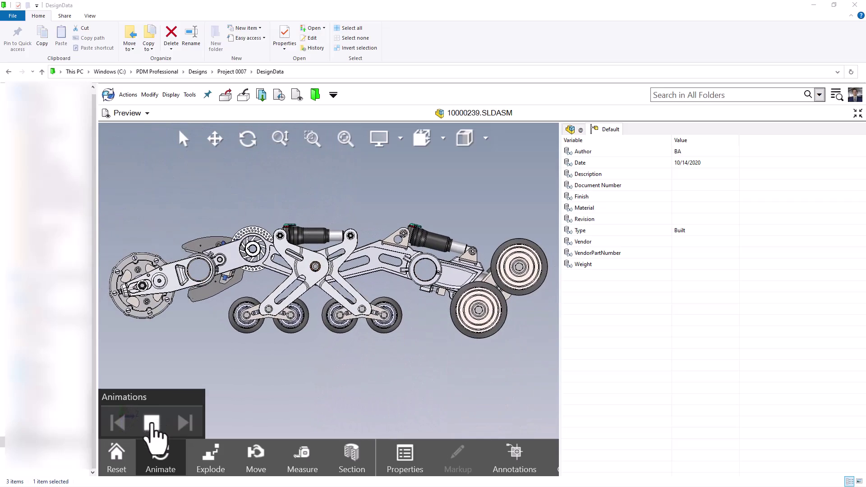
{"action": "left_click", "coordinate": [152, 419]}
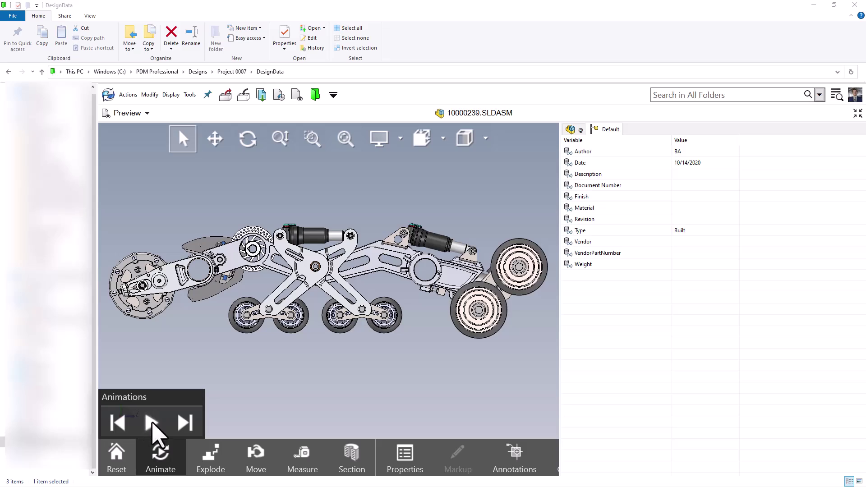
{"action": "left_click", "coordinate": [121, 469]}
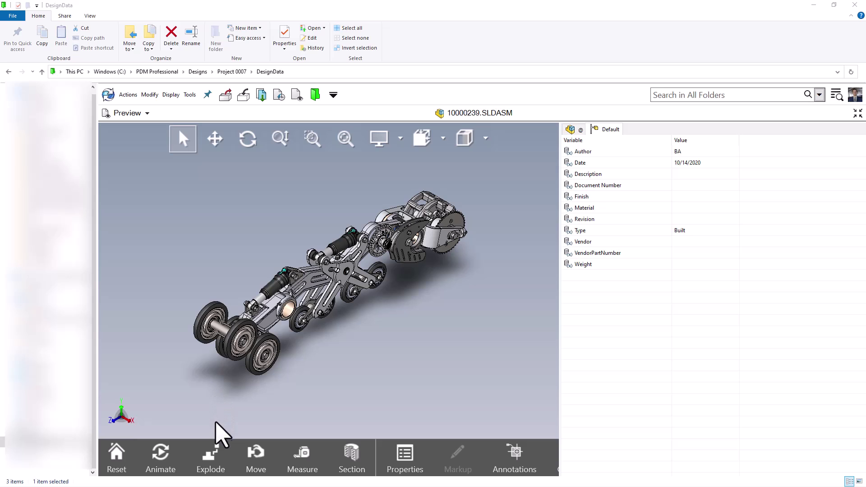
Step: Explode the assembly fully, examine its separated middle parts up close, collapse it again, and reset the preview
{"action": "left_click", "coordinate": [213, 456]}
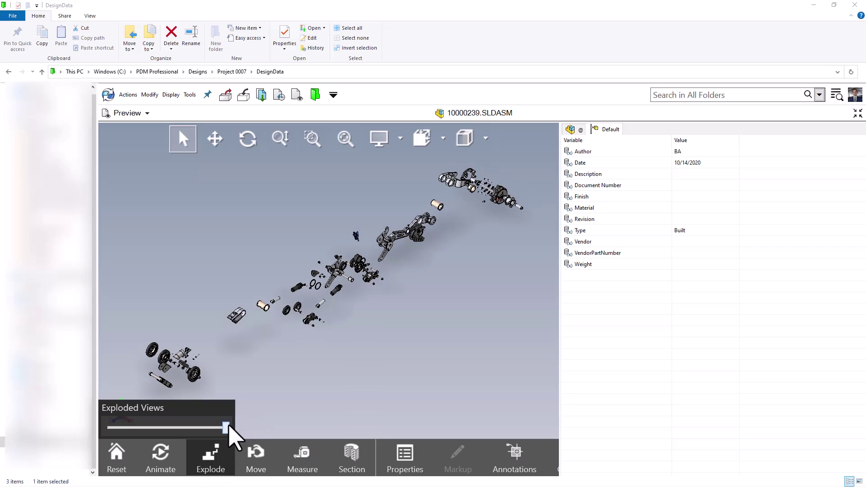
{"action": "mouse_move", "coordinate": [229, 424]}
{"action": "left_mouse_down"}
{"action": "mouse_move", "coordinate": [108, 426]}
{"action": "mouse_move", "coordinate": [229, 430]}
{"action": "left_mouse_up"}
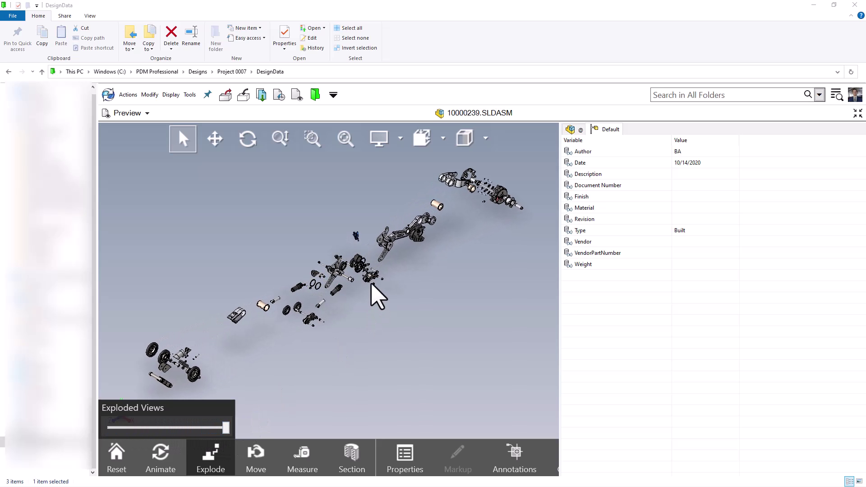
{"action": "scroll", "coordinate": [356, 274], "scroll_direction": "up", "scroll_amount": 5}
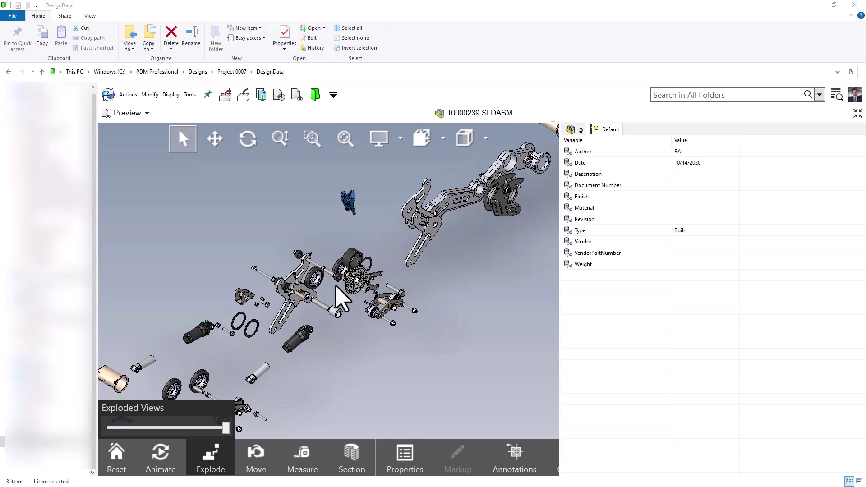
{"action": "scroll", "coordinate": [333, 302], "scroll_direction": "up", "scroll_amount": 4}
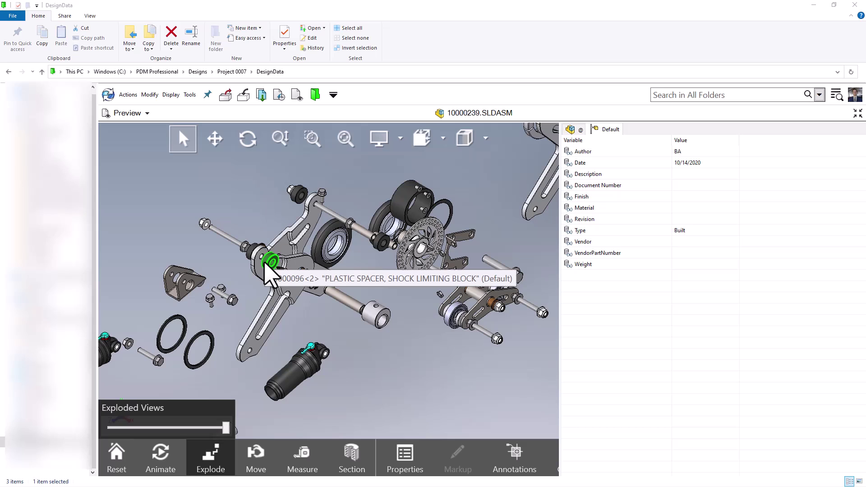
{"action": "left_click_drag", "start_coordinate": [225, 429], "coordinate": [104, 427]}
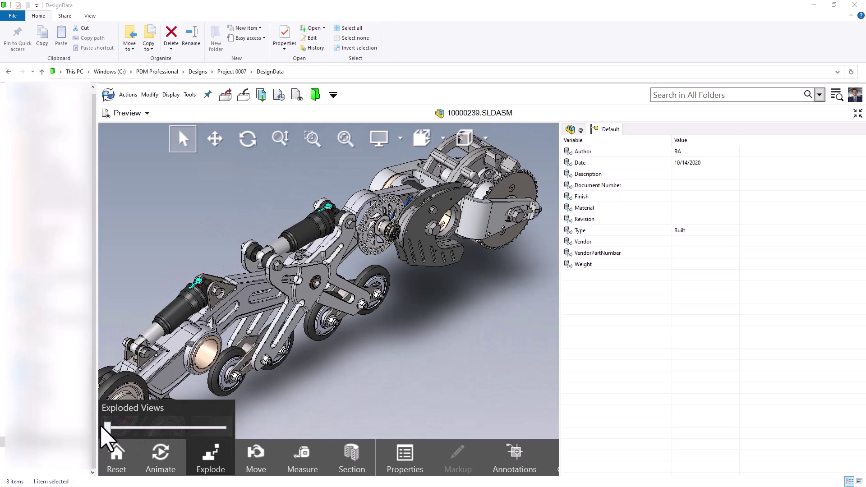
{"action": "left_click", "coordinate": [117, 464]}
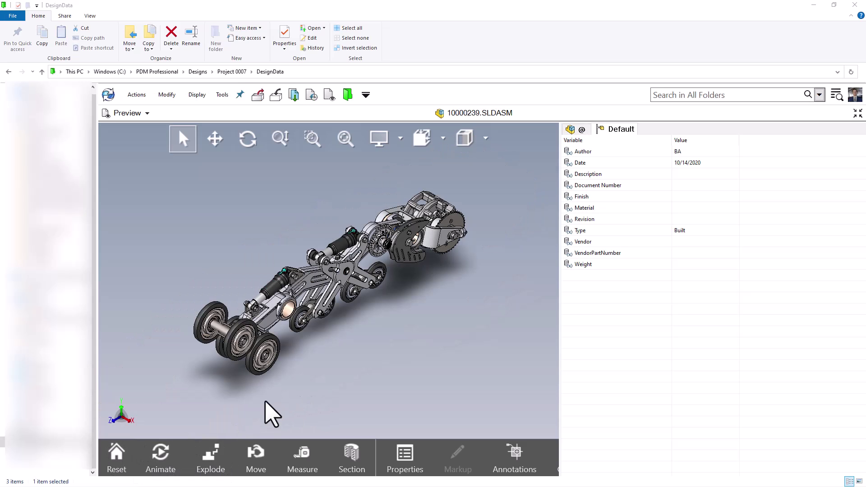
Step: Move the toothed disc freely out of the assembly's end and set its Y position to 10 inches
{"action": "left_click", "coordinate": [256, 457]}
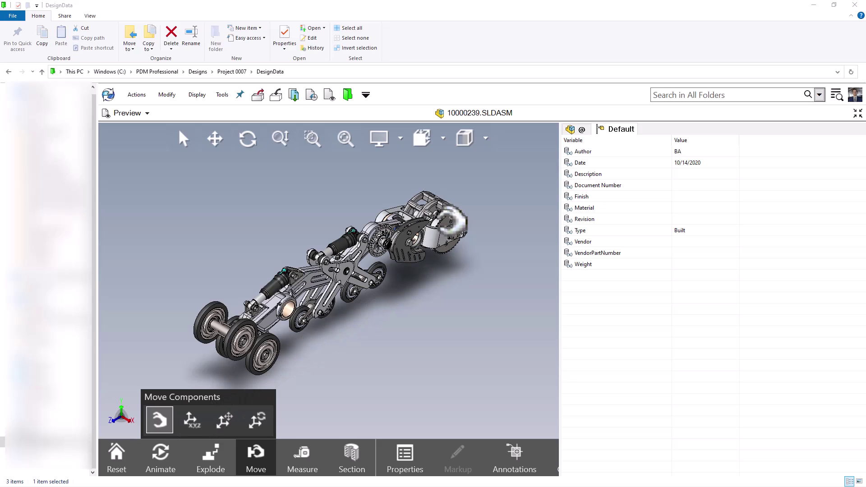
{"action": "left_click_drag", "start_coordinate": [461, 224], "coordinate": [471, 285]}
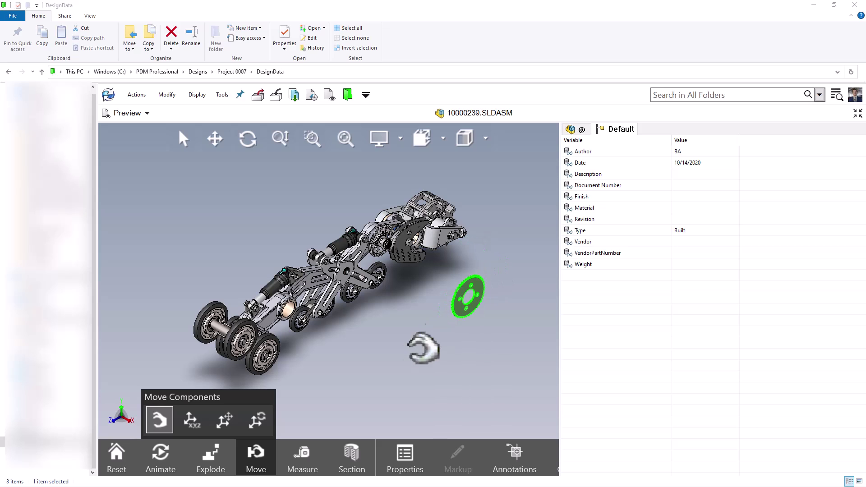
{"action": "left_click", "coordinate": [197, 425]}
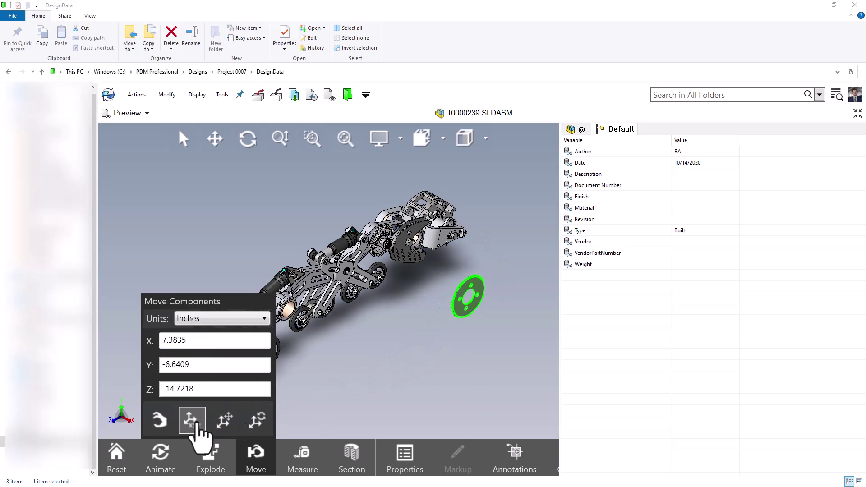
{"action": "left_click", "coordinate": [202, 366]}
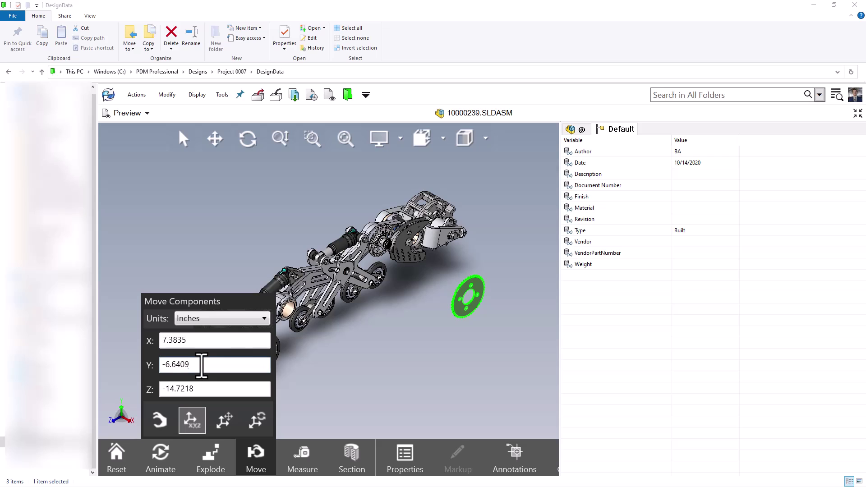
{"action": "double_click", "coordinate": [202, 365]}
{"action": "type", "text": "10"}
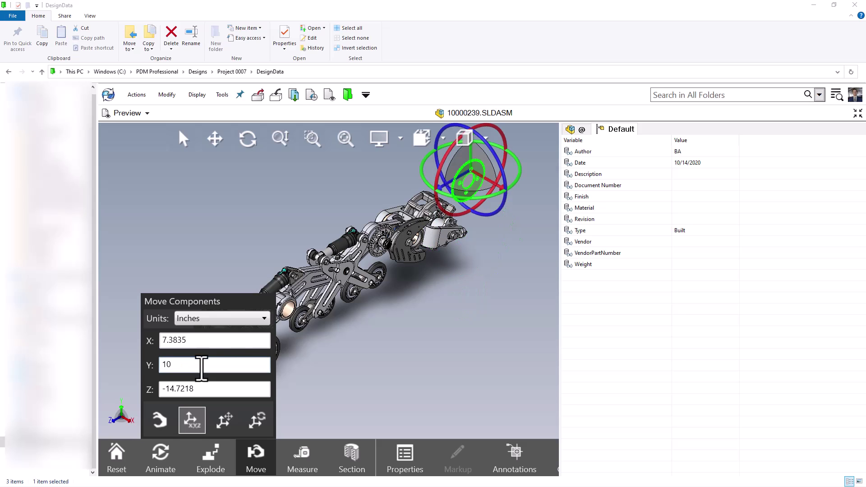
Step: Shift the detached disc in 1-inch increments: once in positive X, up and down along Y, and once in negative Z
{"action": "left_click", "coordinate": [224, 421]}
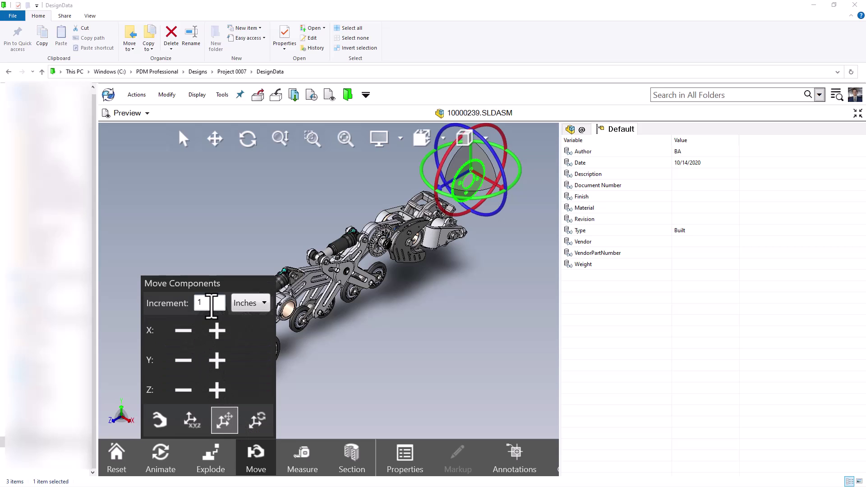
{"action": "left_click", "coordinate": [216, 332]}
{"action": "left_click", "coordinate": [217, 361]}
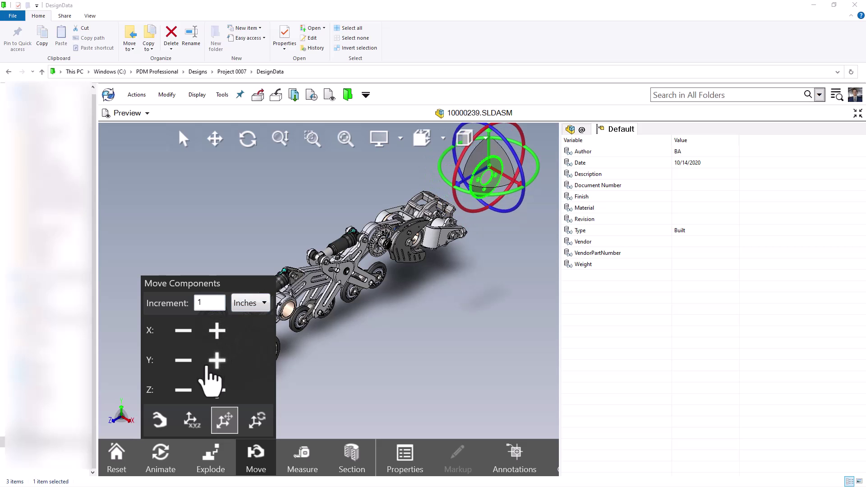
{"action": "left_click", "coordinate": [183, 360]}
{"action": "left_click", "coordinate": [183, 360]}
{"action": "left_click", "coordinate": [185, 390]}
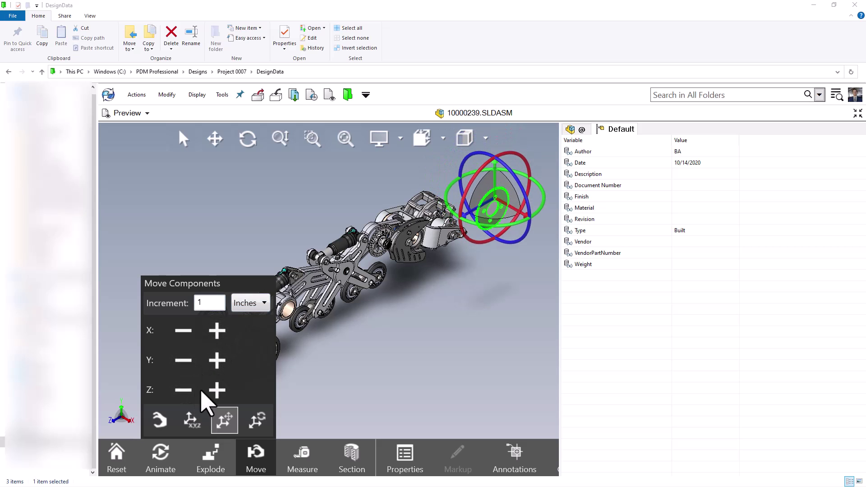
Step: Rotate the detached disc in positive 45-degree increments about the X and Y axes
{"action": "left_click", "coordinate": [257, 419]}
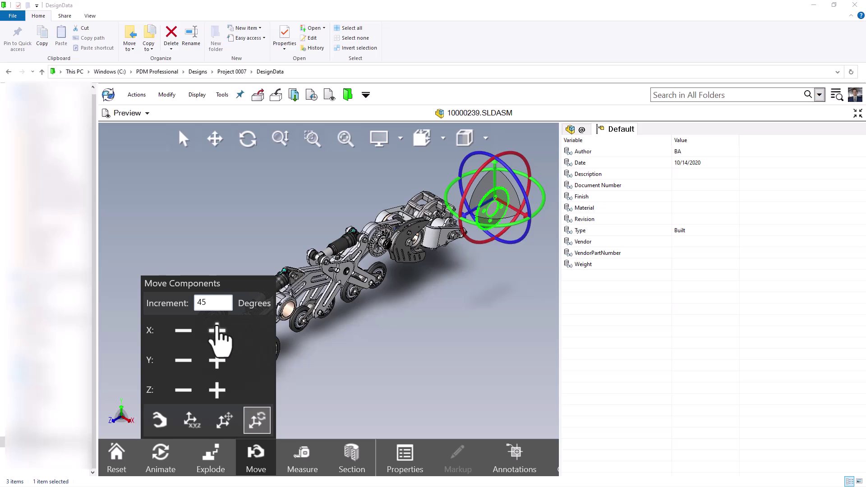
{"action": "left_click", "coordinate": [218, 330]}
{"action": "left_click", "coordinate": [218, 361]}
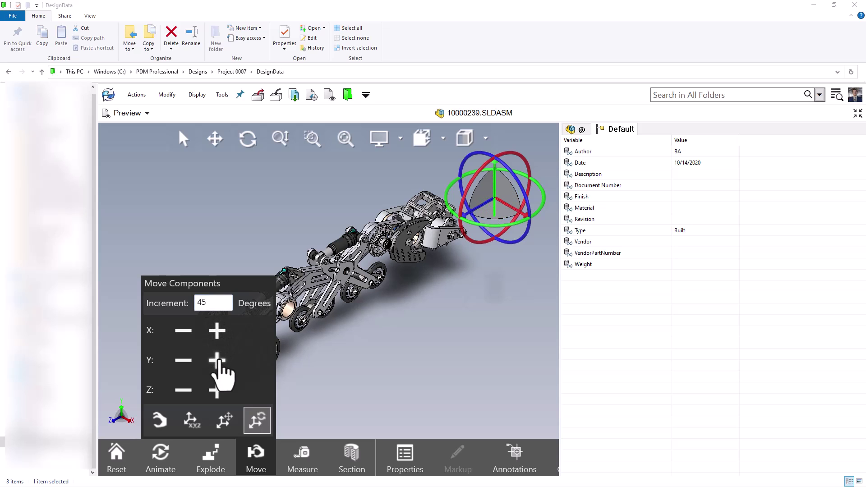
Step: Rotate the detached disc 45 degrees in the positive direction about the Z axis, and reset the preview
{"action": "left_click", "coordinate": [218, 391]}
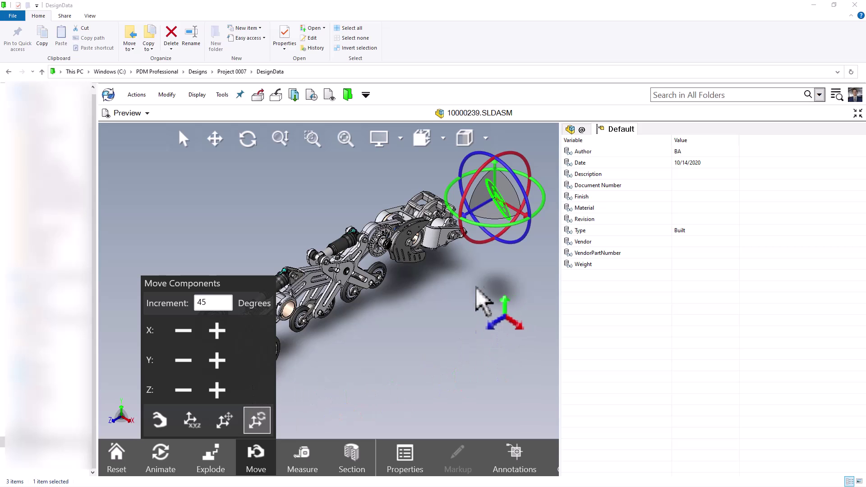
{"action": "left_click", "coordinate": [117, 453]}
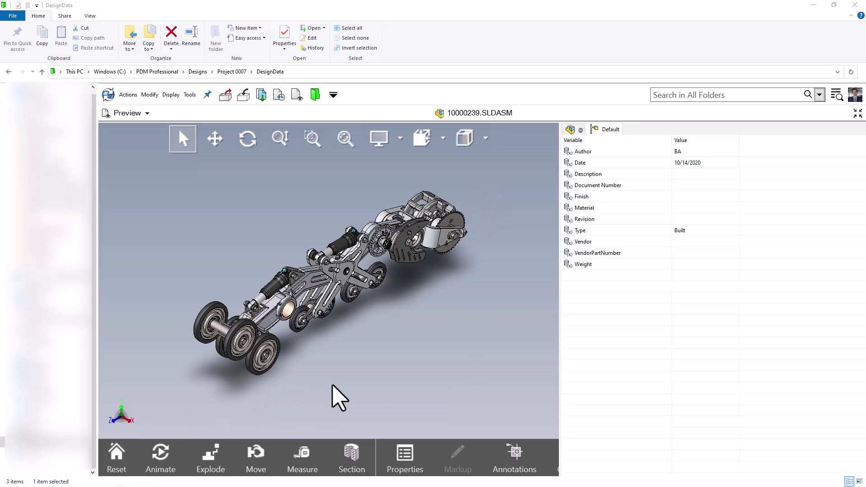
Step: Measure the small circular hole in the toothed disc at the assembly's end
{"action": "left_click", "coordinate": [305, 456]}
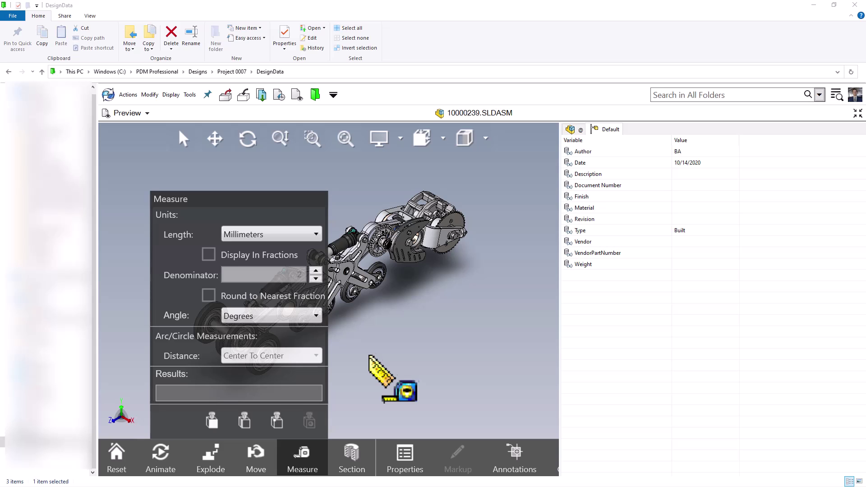
{"action": "scroll", "coordinate": [447, 262], "scroll_direction": "down", "scroll_amount": 3}
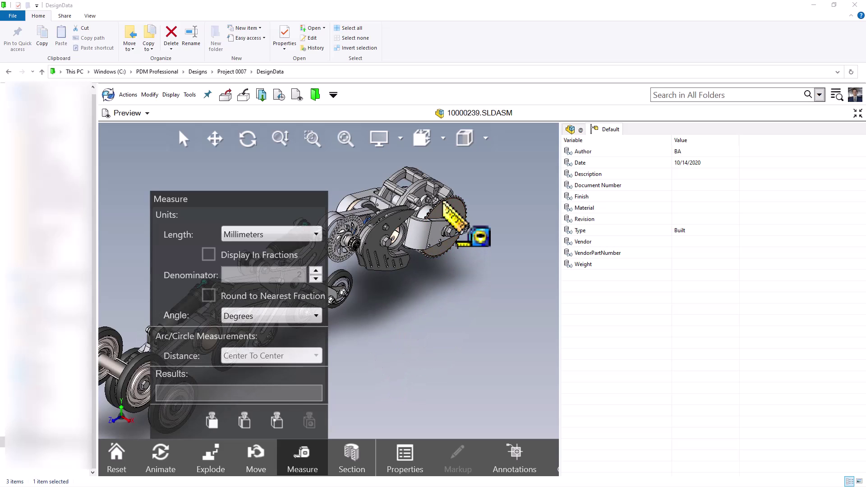
{"action": "scroll", "coordinate": [444, 206], "scroll_direction": "down", "scroll_amount": 3}
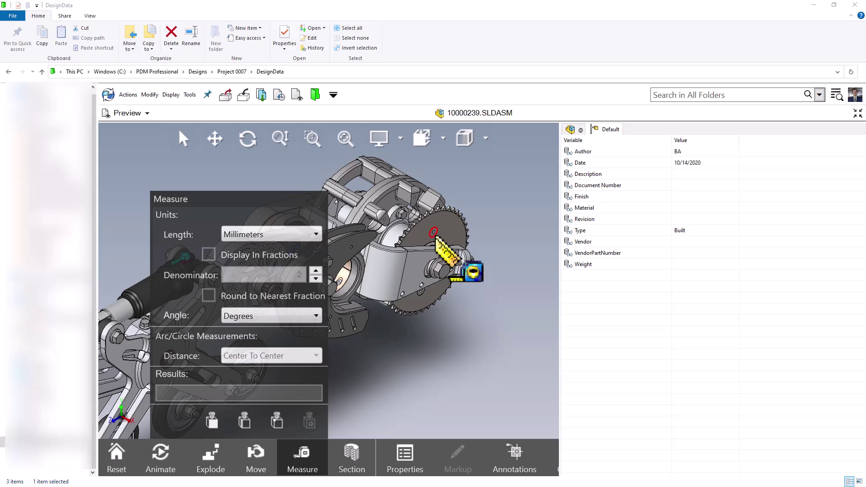
{"action": "left_click", "coordinate": [435, 234]}
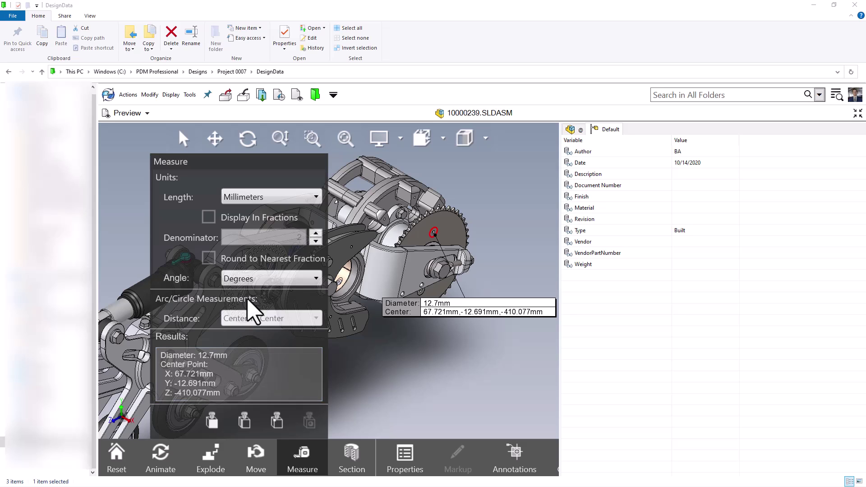
Step: Review the available length and angle units for measurements, keep Millimeters and Degrees, and reset the preview
{"action": "left_click", "coordinate": [260, 199]}
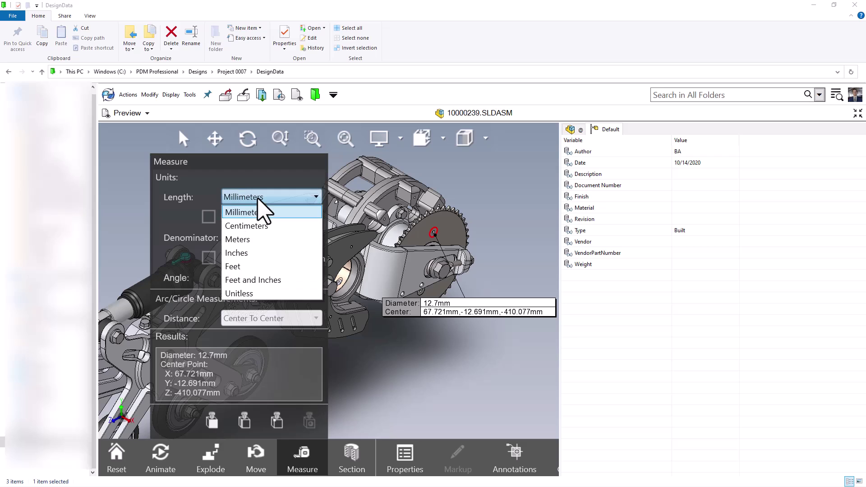
{"action": "left_click", "coordinate": [265, 198]}
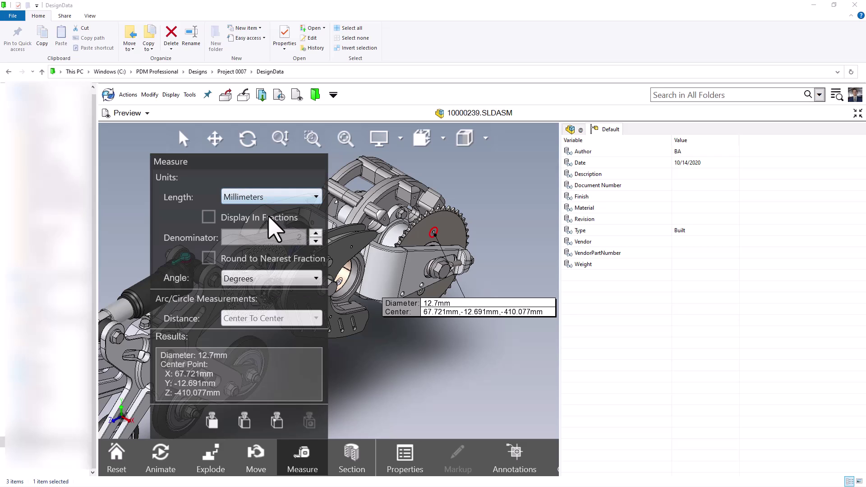
{"action": "left_click", "coordinate": [274, 282]}
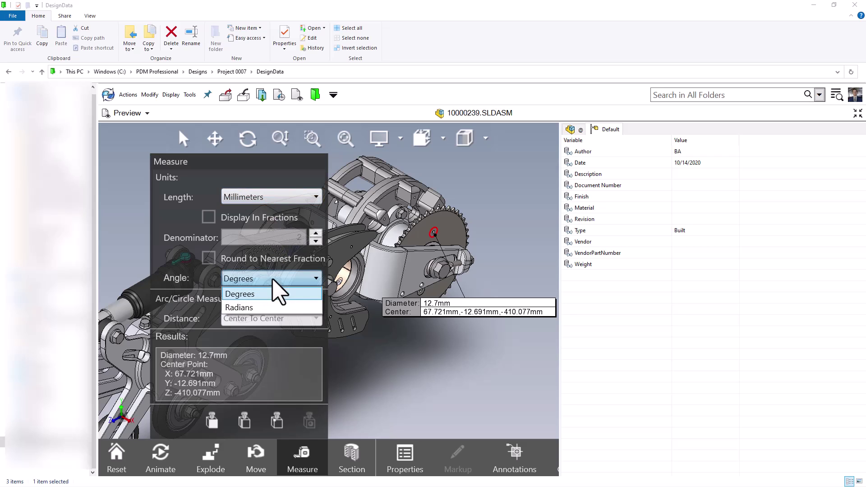
{"action": "left_click", "coordinate": [276, 294]}
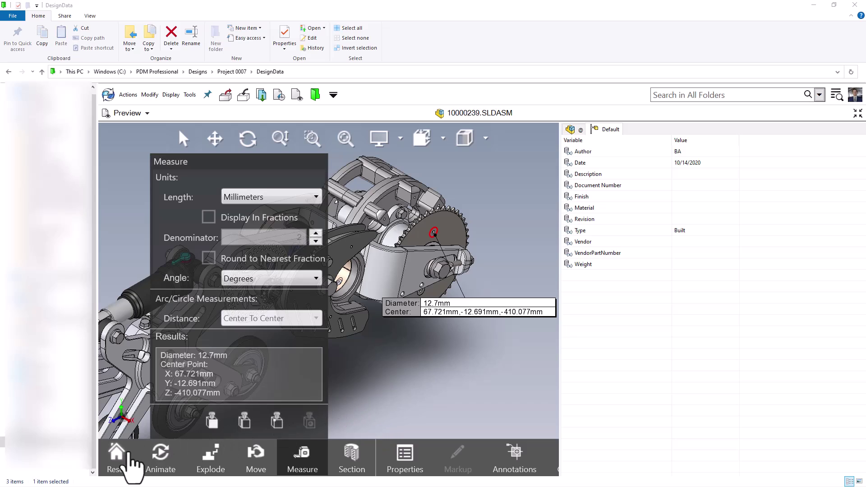
{"action": "left_click", "coordinate": [114, 457]}
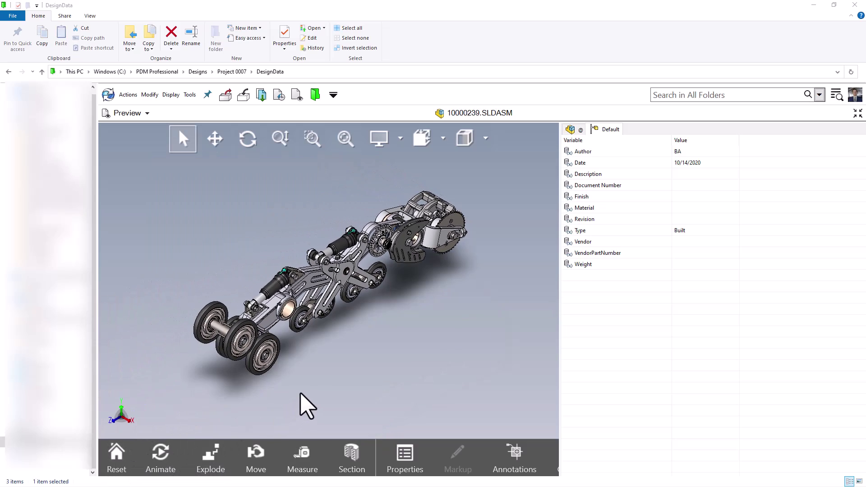
Step: Section the assembly with the YX, ZY and ZX planes in turn
{"action": "left_click", "coordinate": [352, 462]}
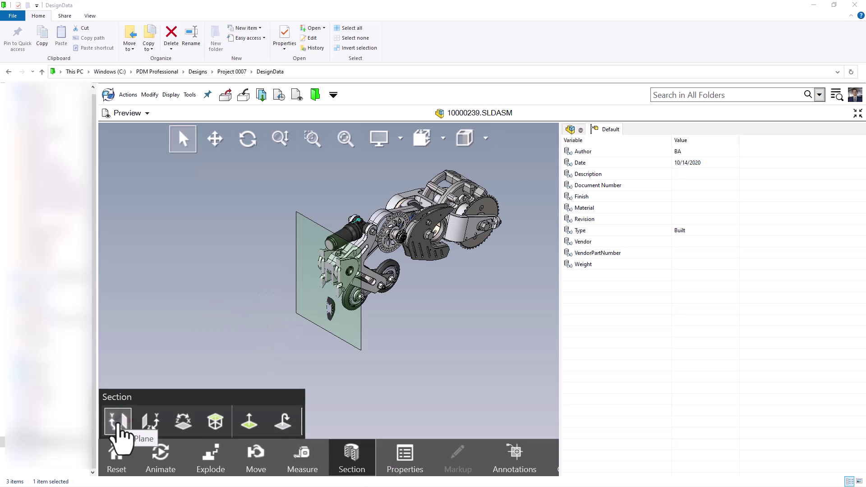
{"action": "left_click", "coordinate": [146, 424]}
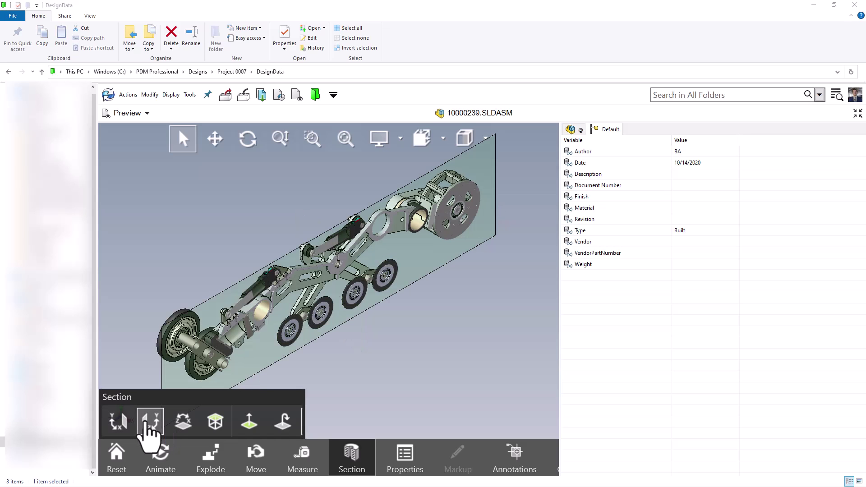
{"action": "left_click", "coordinate": [183, 424]}
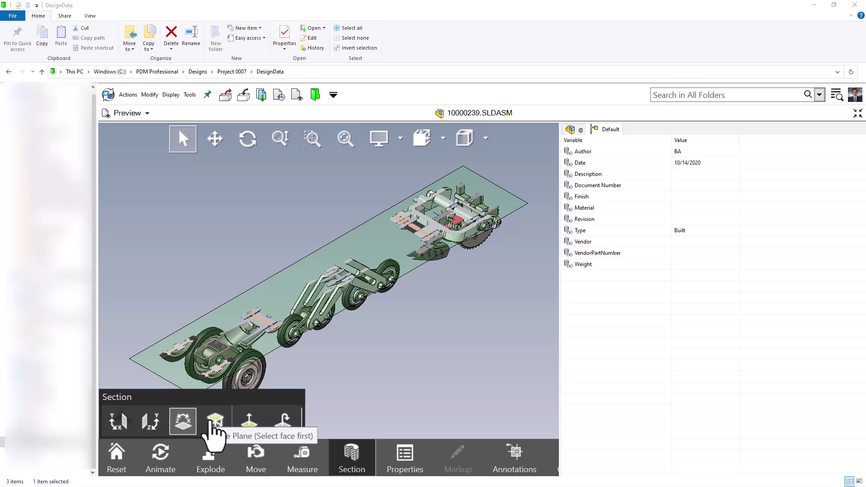
Step: View the ZX section normal to its plane, flip the cut to the opposite side, and fit the model to the view
{"action": "left_click", "coordinate": [249, 424]}
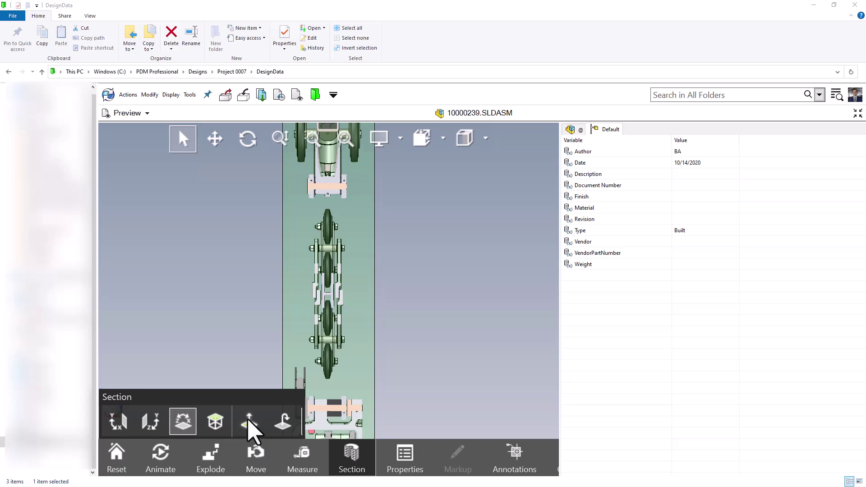
{"action": "left_click", "coordinate": [284, 424]}
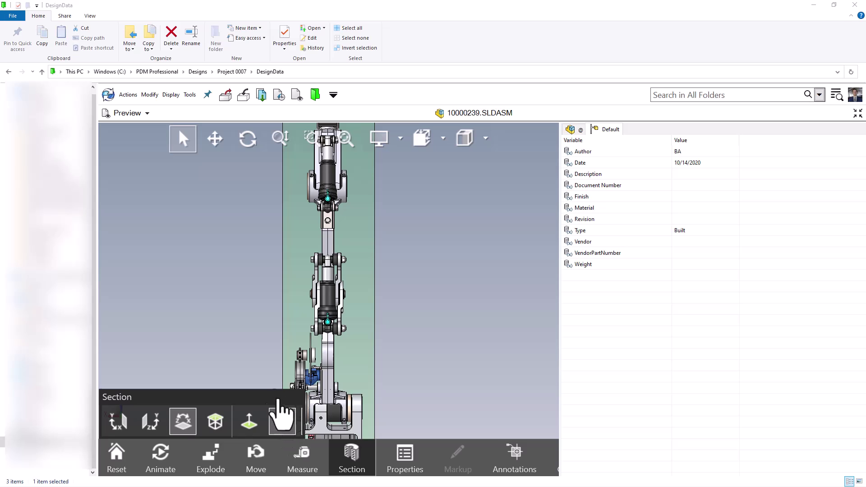
{"action": "key", "text": "f"}
Step: Switch the section to the YX plane, inspect the cut from an angle, and reset the preview to the whole assembly
{"action": "left_click", "coordinate": [118, 422]}
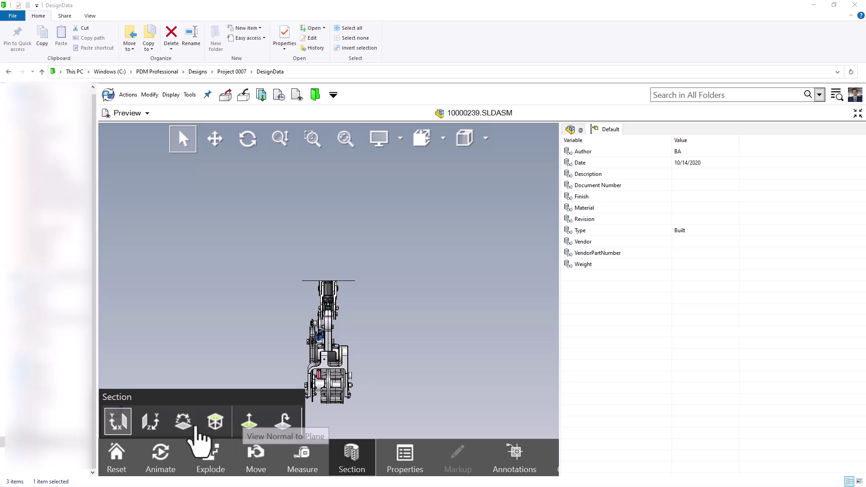
{"action": "left_click", "coordinate": [248, 424]}
{"action": "left_click_drag", "start_coordinate": [287, 329], "coordinate": [375, 373]}
{"action": "left_click", "coordinate": [352, 469]}
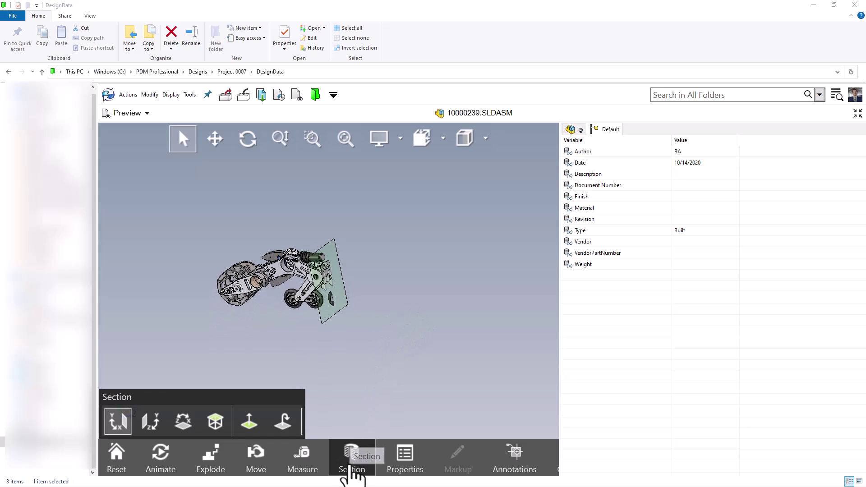
{"action": "left_click", "coordinate": [118, 456]}
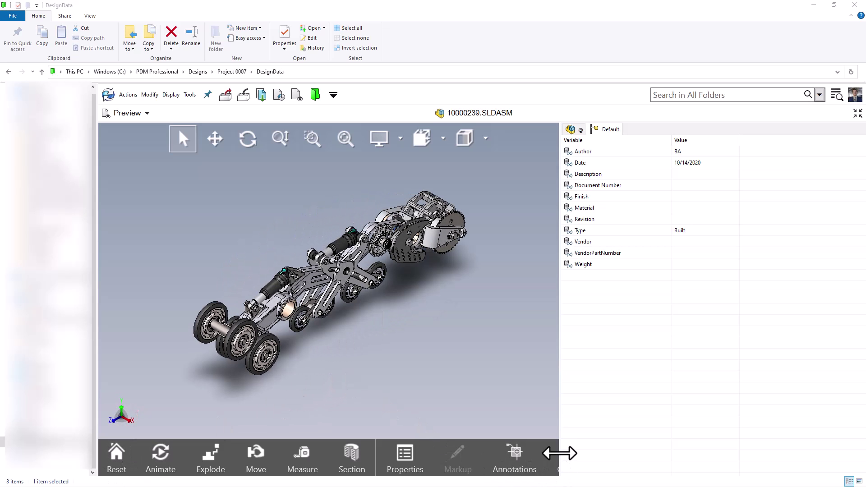
Step: Examine the names and values of the assembly's custom and configuration-specific properties
{"action": "left_click", "coordinate": [408, 470]}
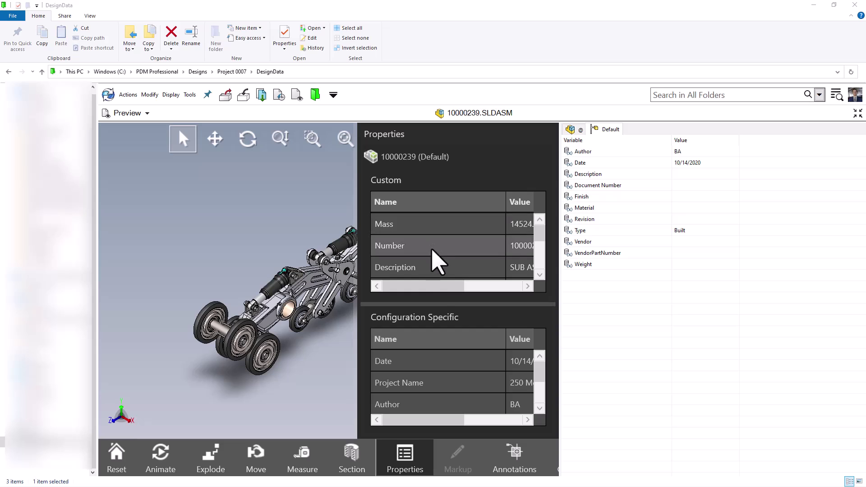
{"action": "left_click_drag", "start_coordinate": [437, 288], "coordinate": [470, 251]}
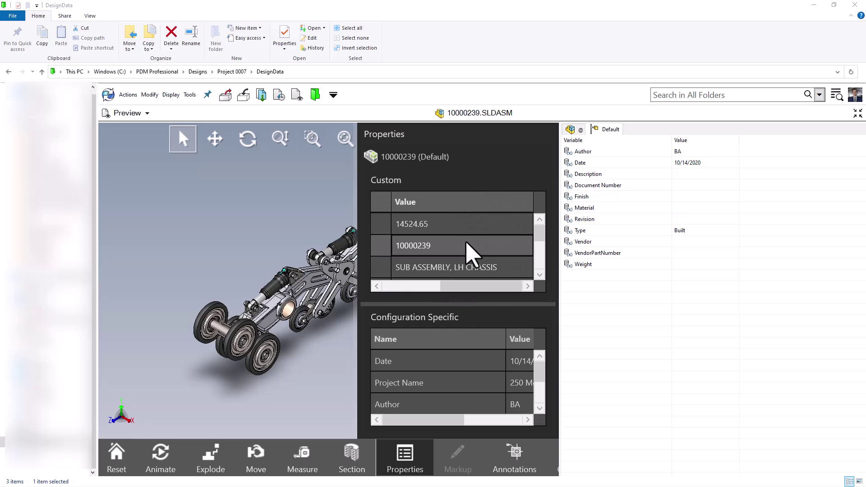
{"action": "left_click_drag", "start_coordinate": [470, 289], "coordinate": [416, 291]}
{"action": "scroll", "coordinate": [437, 247], "scroll_direction": "down", "scroll_amount": 1}
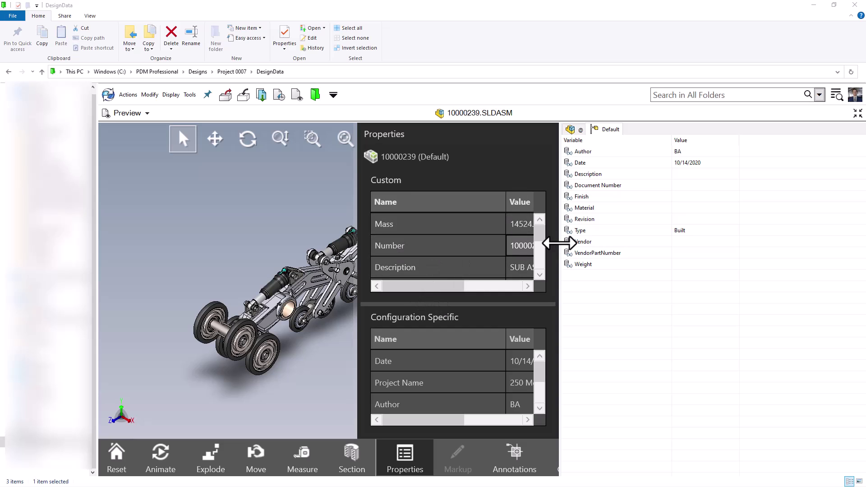
{"action": "left_click_drag", "start_coordinate": [541, 244], "coordinate": [546, 282]}
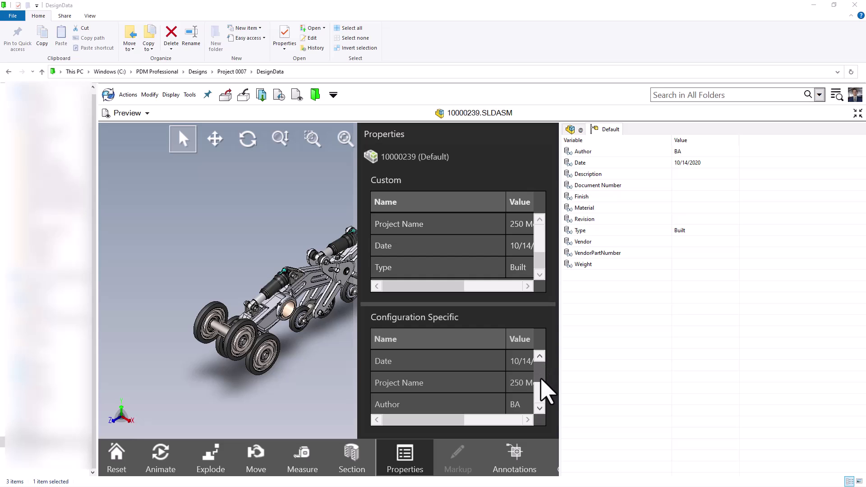
{"action": "left_click_drag", "start_coordinate": [541, 379], "coordinate": [541, 384]}
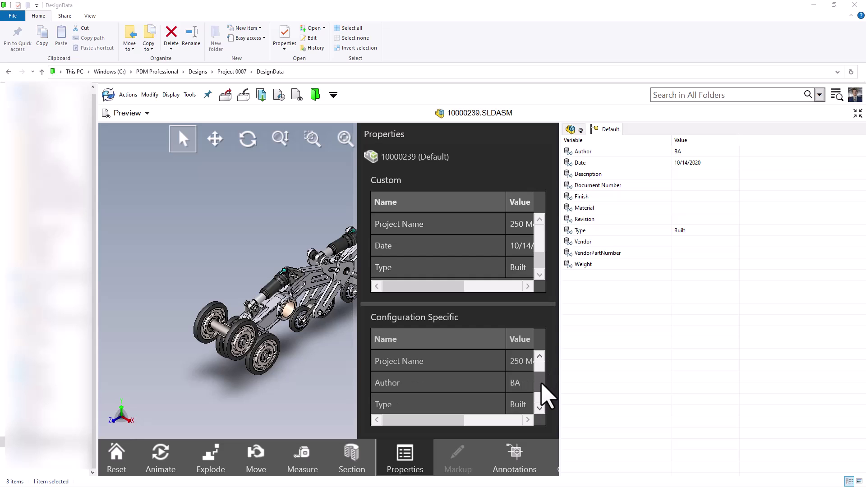
{"action": "scroll", "coordinate": [541, 381], "scroll_direction": "up", "scroll_amount": 1}
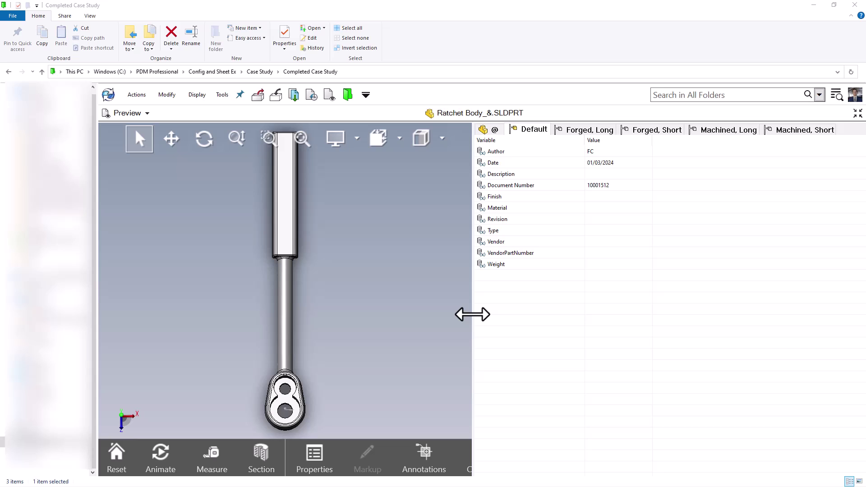
Step: Widen the preview of Ratchet Body_&.SLDPRT and display the annotations of its *Top and *Front annotation views
{"action": "left_click_drag", "start_coordinate": [472, 315], "coordinate": [572, 314]}
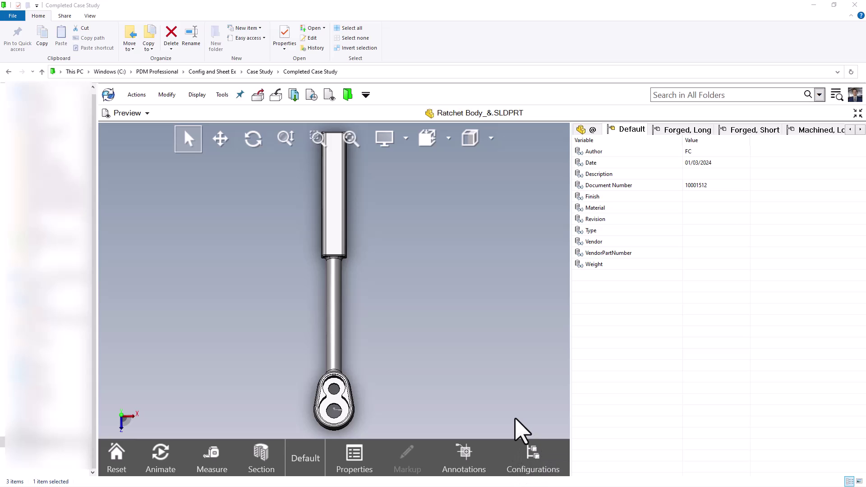
{"action": "left_click", "coordinate": [469, 453]}
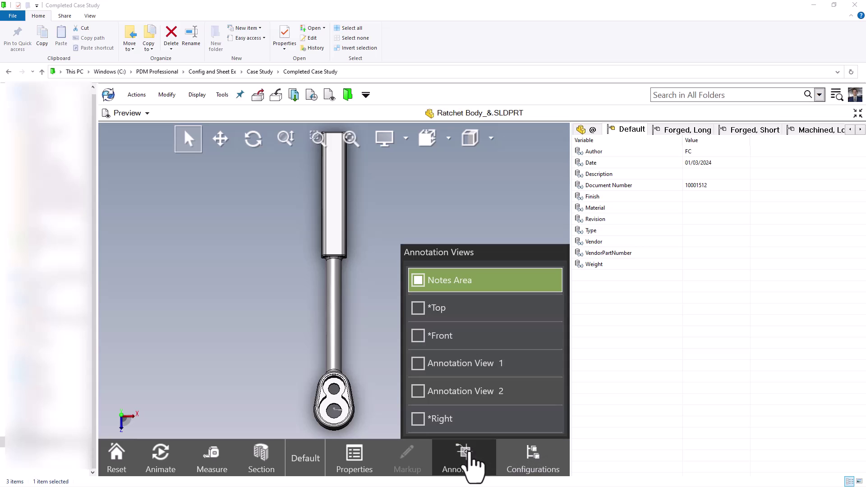
{"action": "left_click", "coordinate": [418, 309]}
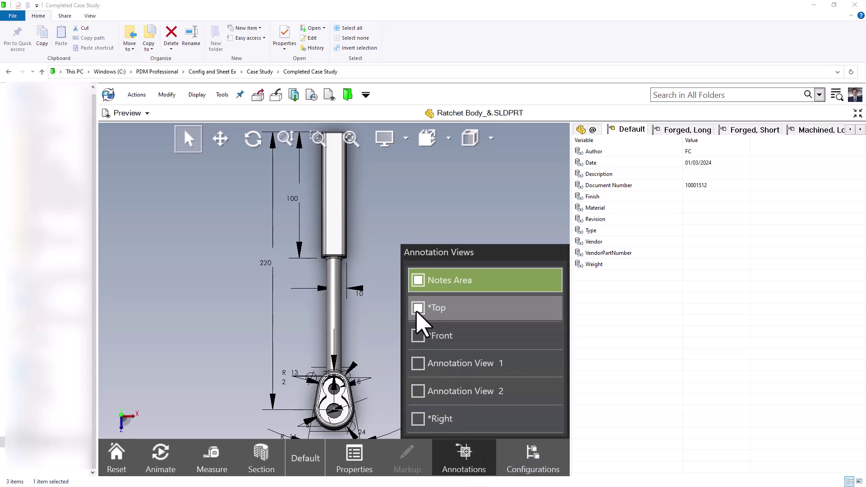
{"action": "left_click", "coordinate": [417, 336]}
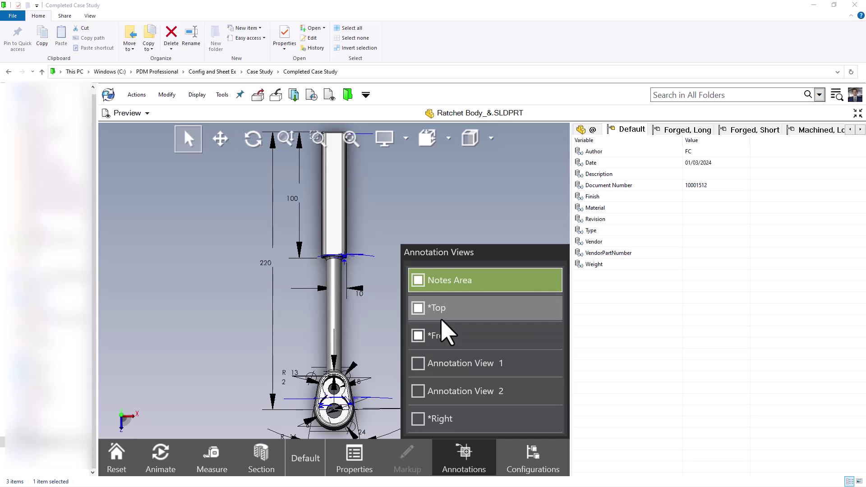
Step: Orient the part to the *Front annotation view, to Annotation View 1 with its annotations shown, and back to *Top
{"action": "left_click", "coordinate": [443, 340]}
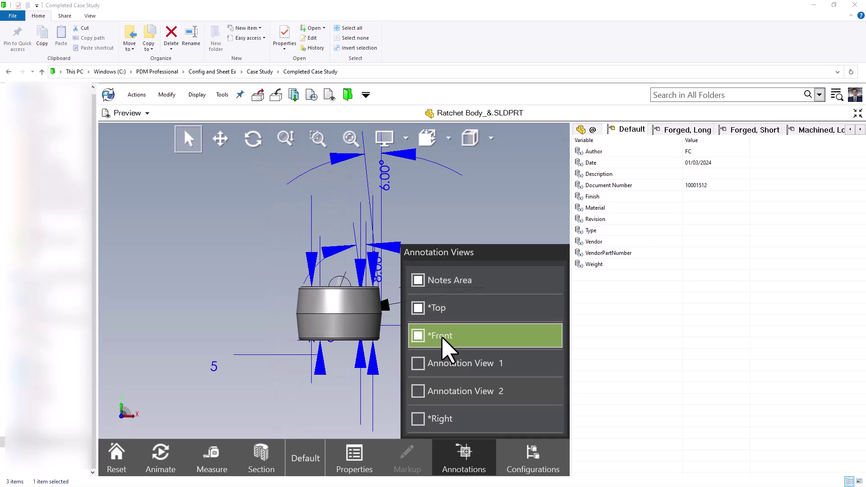
{"action": "left_click", "coordinate": [451, 363]}
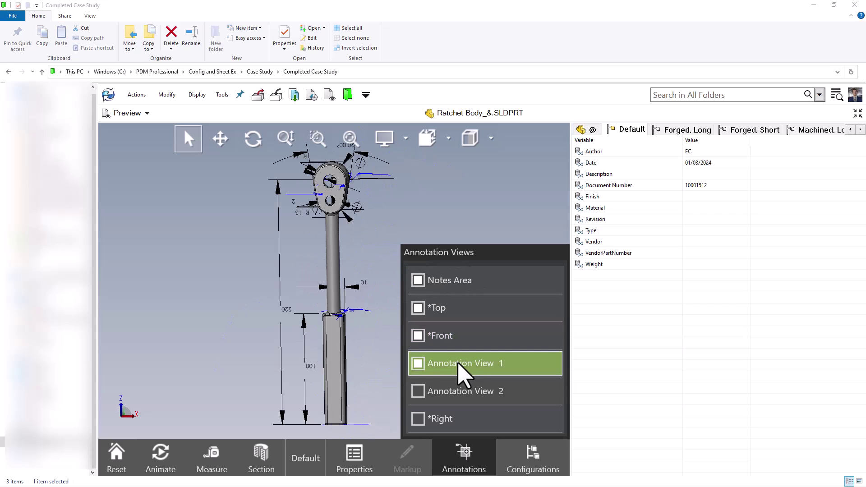
{"action": "left_click", "coordinate": [440, 321]}
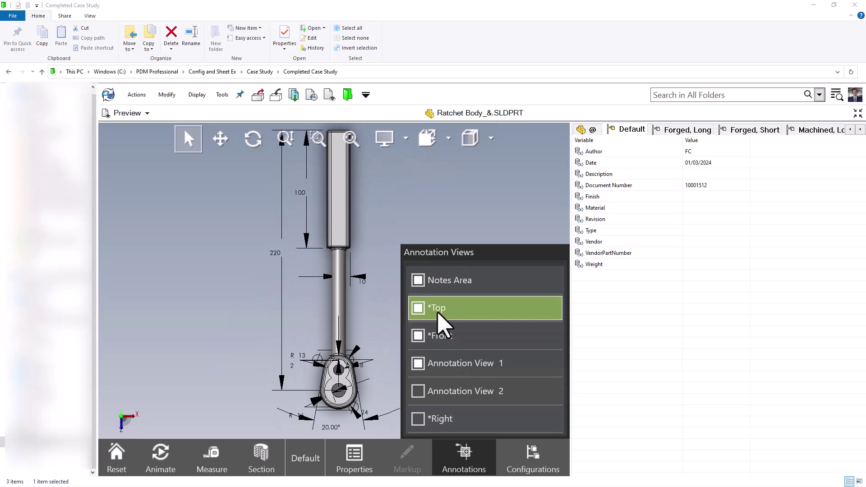
Step: Hide the *Front, Annotation View 1 and *Top annotations, activate Notes Area, and close the annotation views list
{"action": "left_click", "coordinate": [418, 335]}
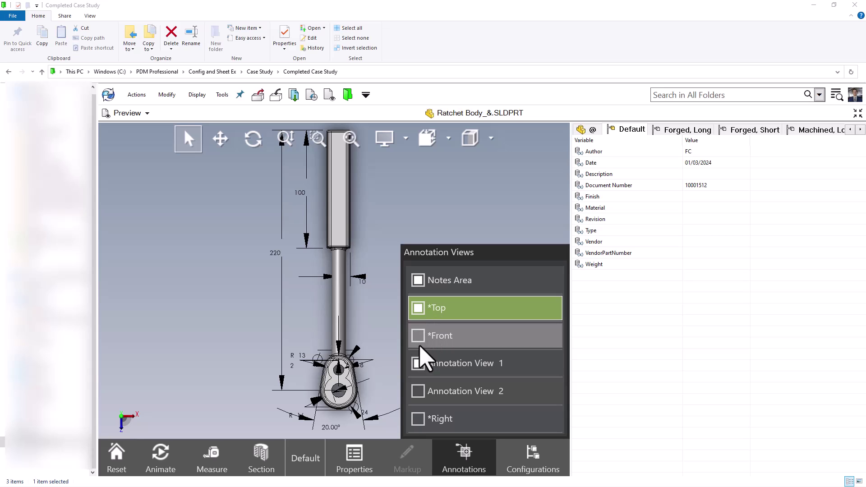
{"action": "left_click", "coordinate": [419, 364]}
{"action": "left_click", "coordinate": [445, 283]}
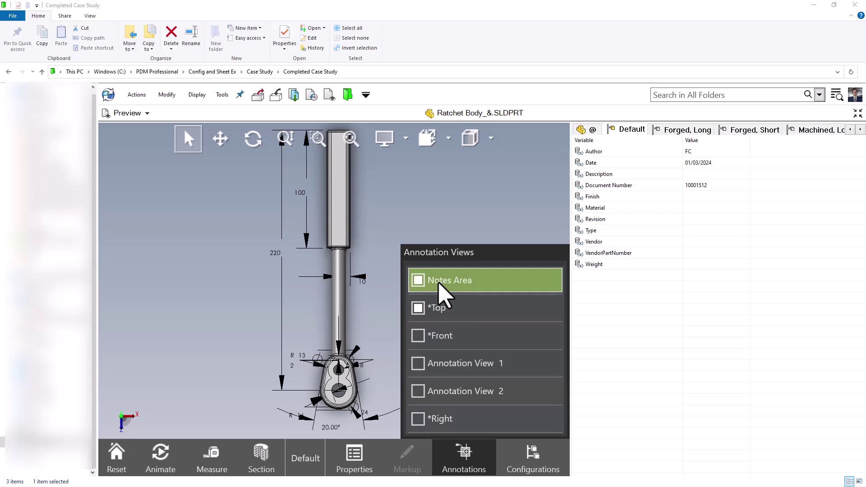
{"action": "left_click", "coordinate": [418, 310]}
{"action": "left_click", "coordinate": [453, 456]}
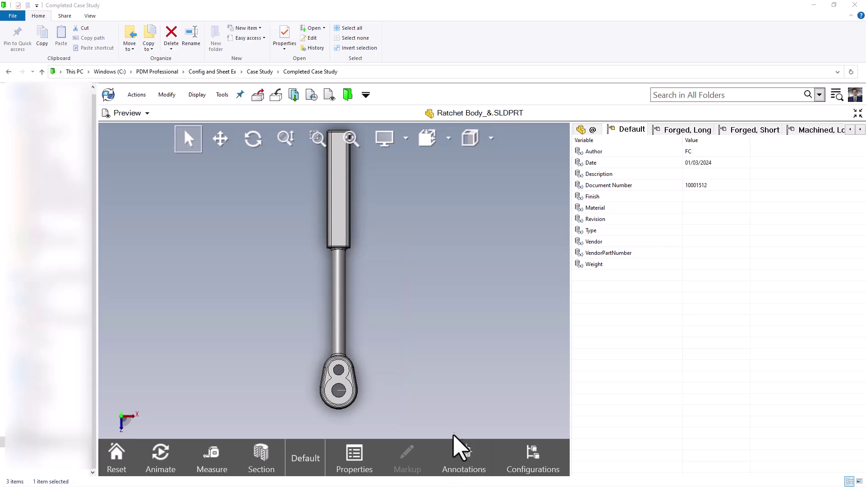
Step: Preview Ratchet Body_&.SLDPRT in its Forged, Long and Machined, Long configurations and the configuration listed below them
{"action": "left_click", "coordinate": [532, 462]}
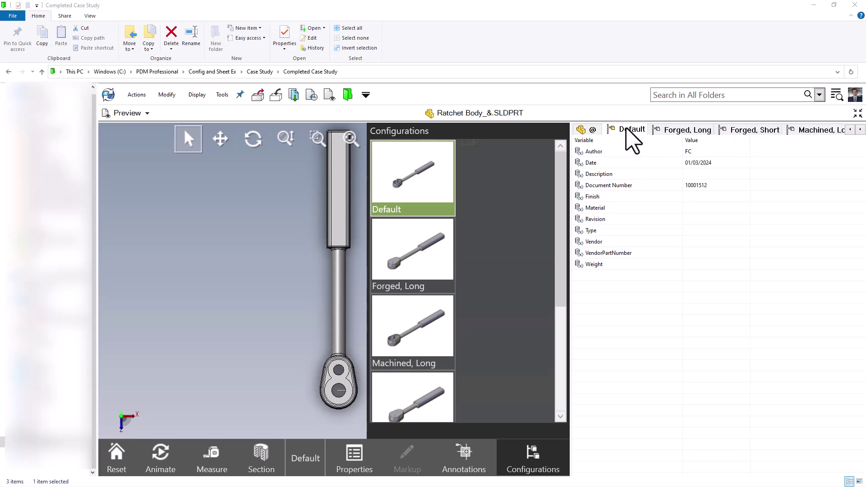
{"action": "left_click", "coordinate": [434, 279]}
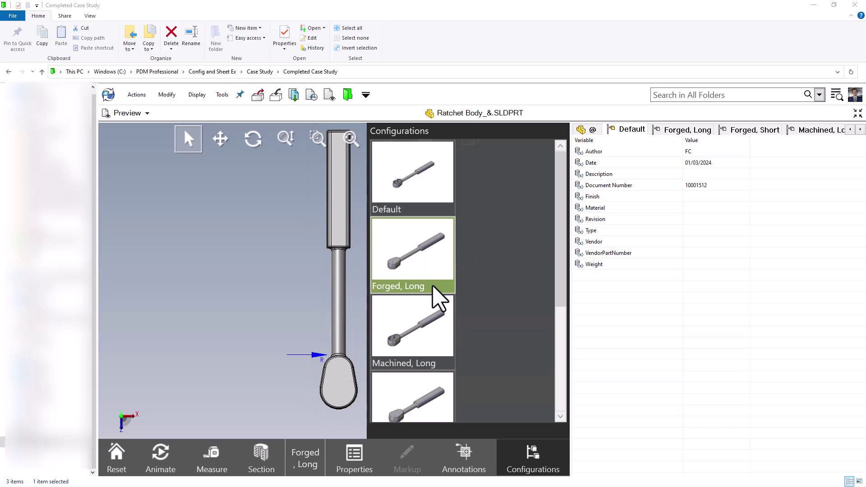
{"action": "left_click", "coordinate": [441, 328]}
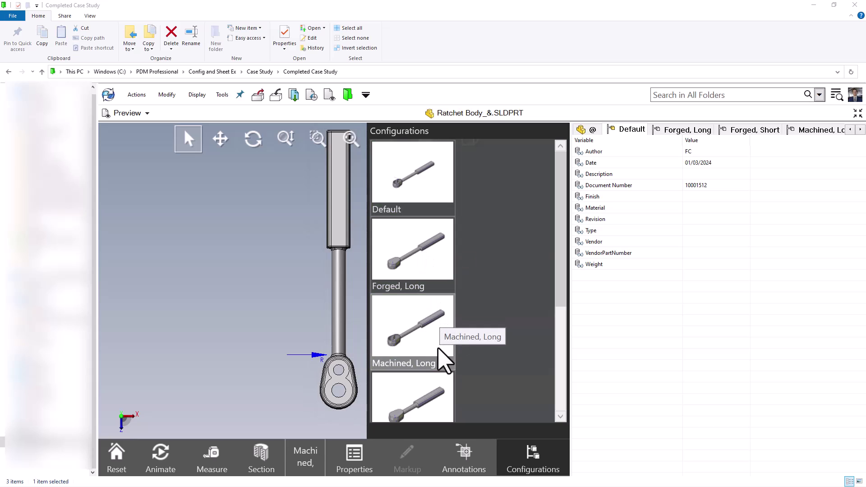
{"action": "left_click", "coordinate": [439, 389]}
{"action": "scroll", "coordinate": [448, 371], "scroll_direction": "down", "scroll_amount": 1}
{"action": "scroll", "coordinate": [448, 371], "scroll_direction": "up", "scroll_amount": 2}
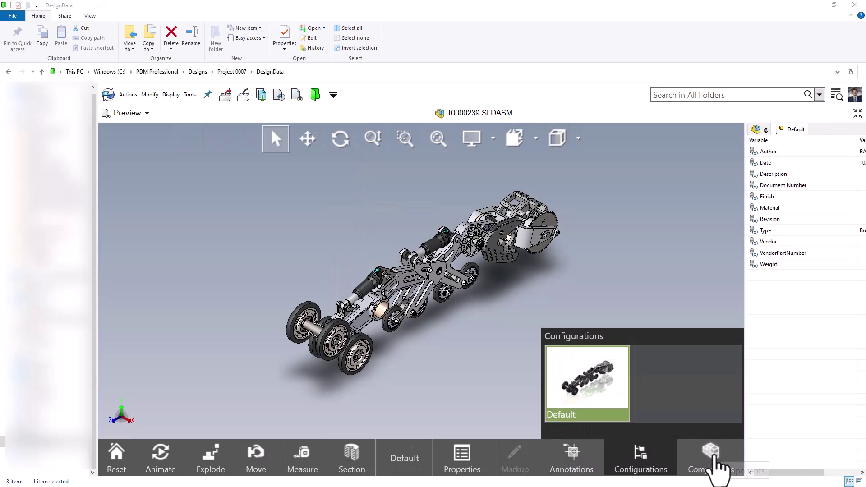
Step: Filter the component list of 10000239.SLDASM by "spacer", browse the matching components and close the list
{"action": "left_click", "coordinate": [715, 463]}
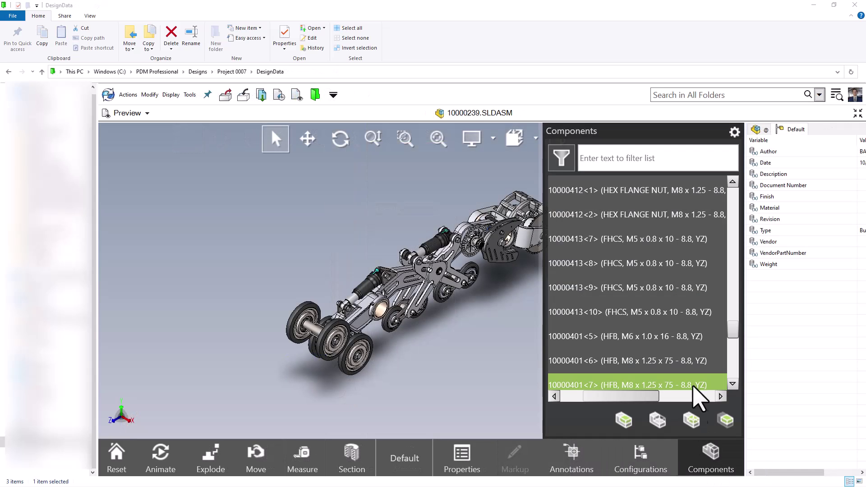
{"action": "left_click_drag", "start_coordinate": [733, 331], "coordinate": [742, 225]}
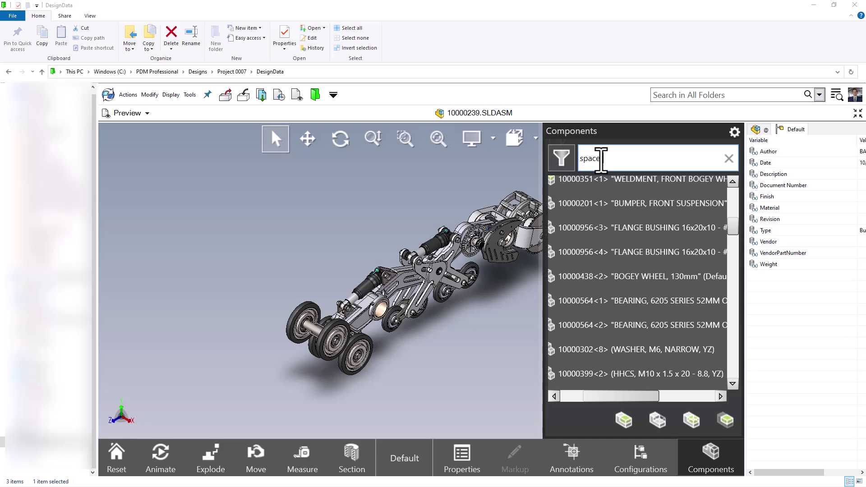
{"action": "type", "text": "r"}
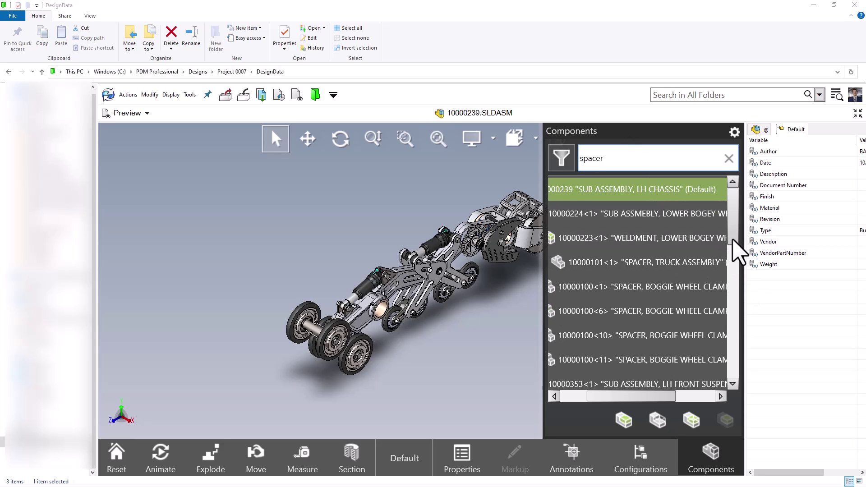
{"action": "scroll", "coordinate": [733, 242], "scroll_direction": "down", "scroll_amount": 2}
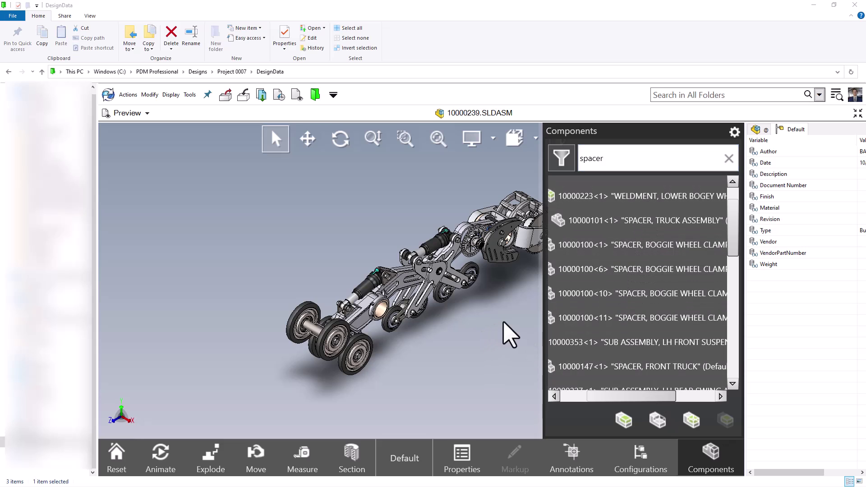
{"action": "left_click", "coordinate": [711, 455]}
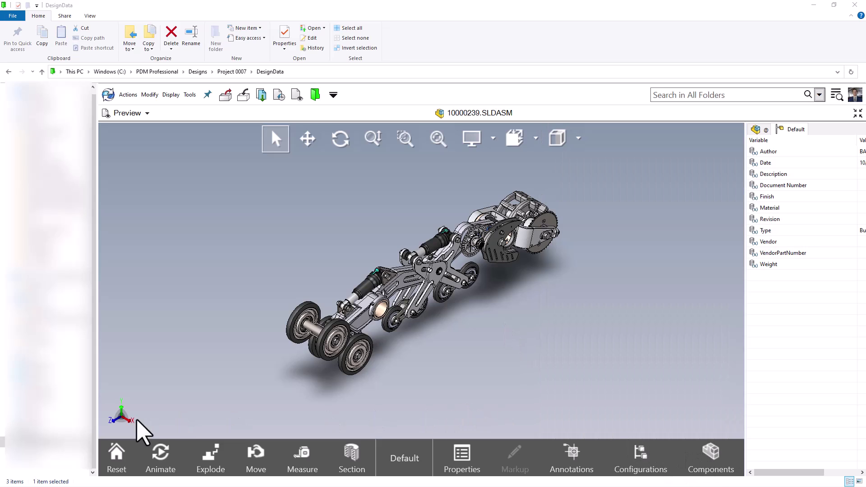
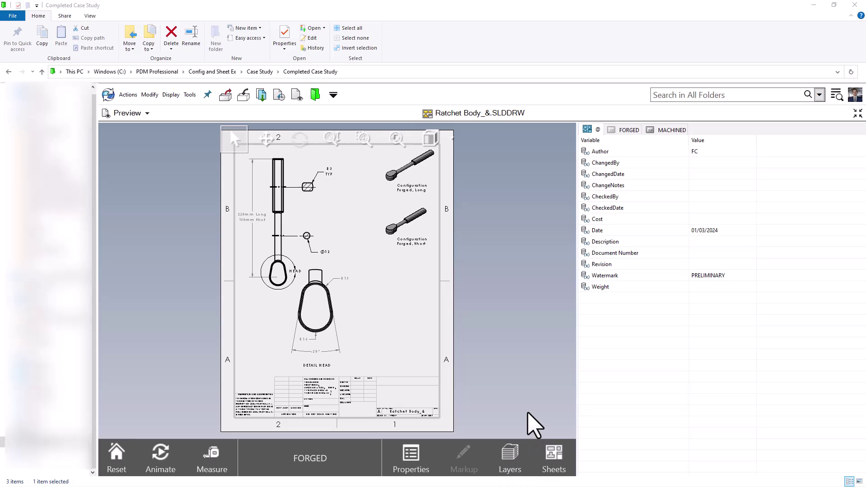
Step: List the sheets of Ratchet Body_&.SLDDRW with FORGED collapsed and view the data card variables for the FORGED and MACHINED sheets
{"action": "left_click", "coordinate": [556, 461]}
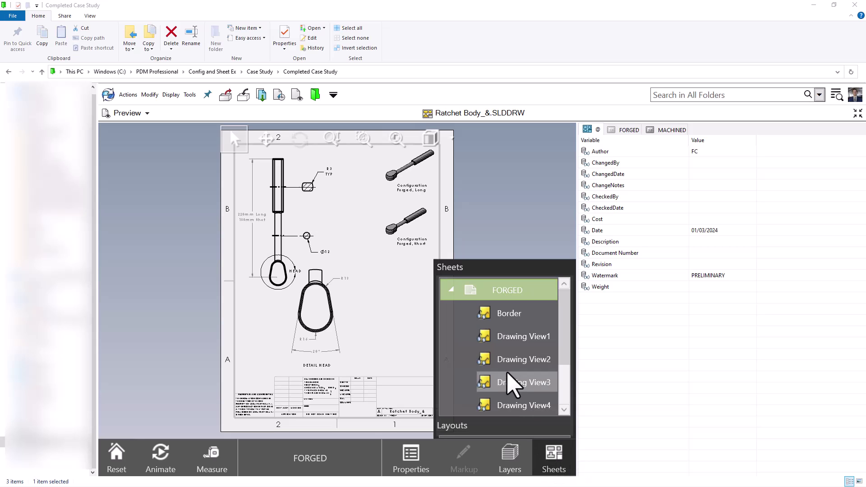
{"action": "left_click", "coordinate": [463, 289]}
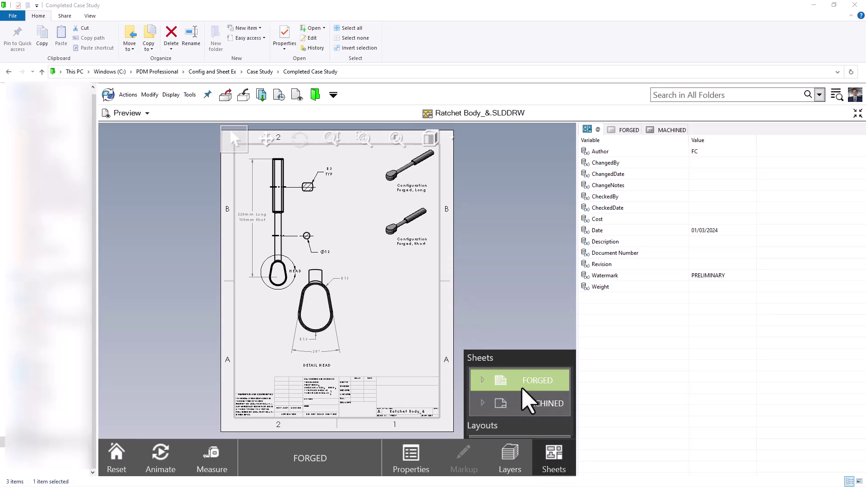
{"action": "left_click", "coordinate": [631, 134]}
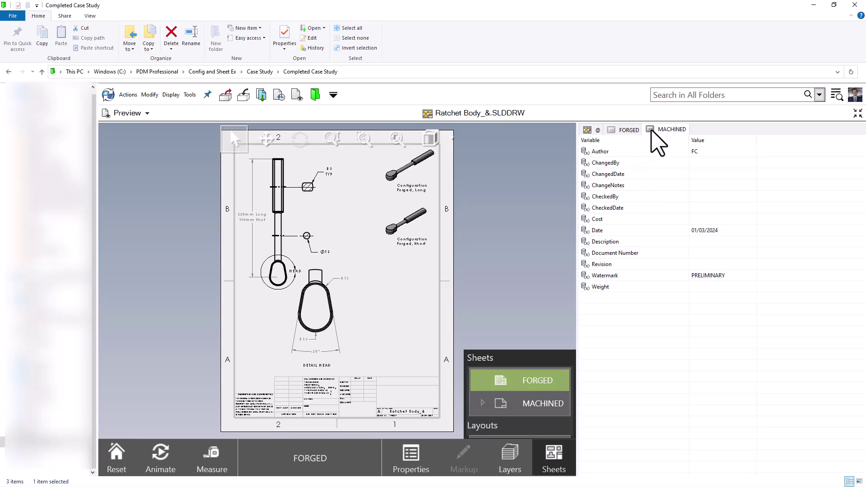
Step: Expand the FORGED sheet, highlight Drawing View1 through Drawing View4 one after another, and collapse the sheet again
{"action": "left_click", "coordinate": [483, 382]}
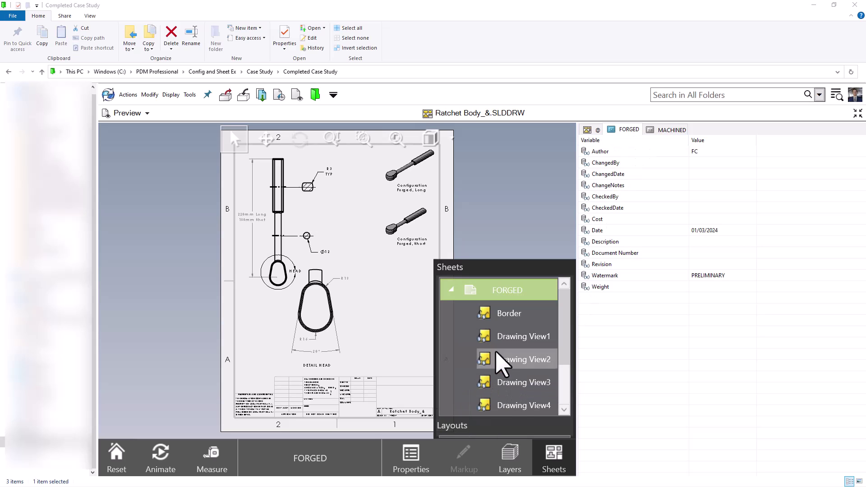
{"action": "left_click", "coordinate": [508, 340]}
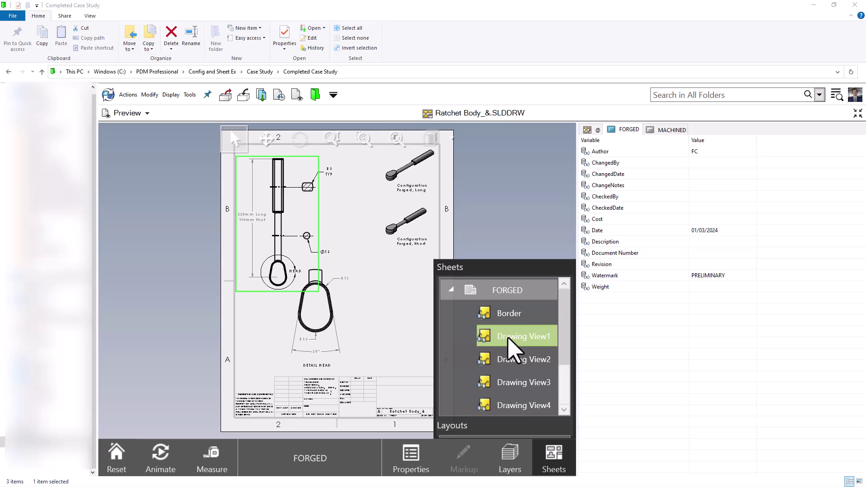
{"action": "left_click", "coordinate": [514, 361]}
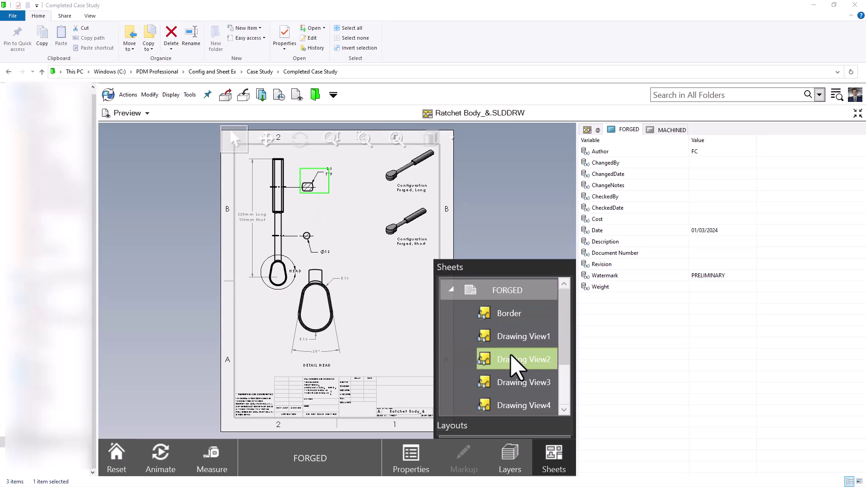
{"action": "left_click", "coordinate": [517, 384]}
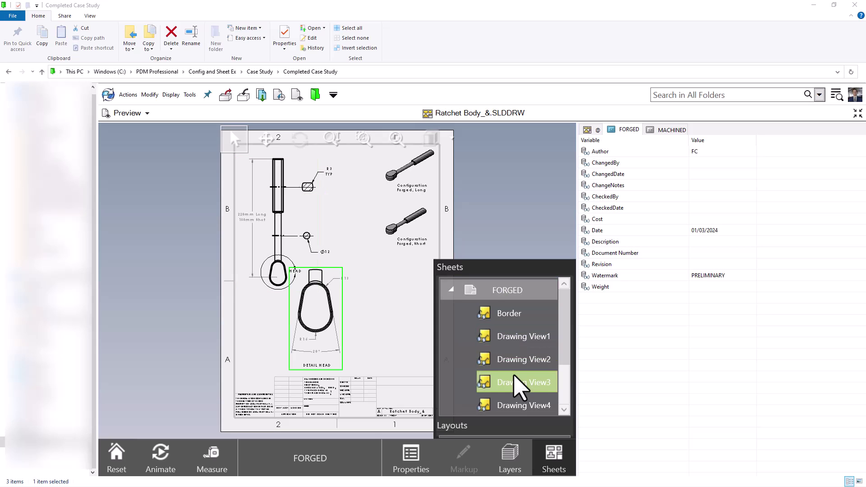
{"action": "left_click", "coordinate": [519, 406]}
{"action": "left_click", "coordinate": [453, 290]}
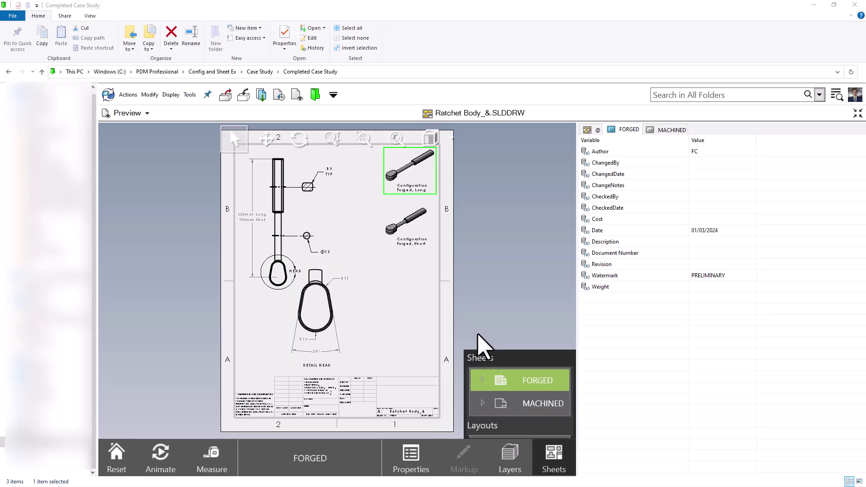
Step: Display the MACHINED sheet, look through its listed views, and collapse both sheets in the sheet list
{"action": "left_click", "coordinate": [514, 404]}
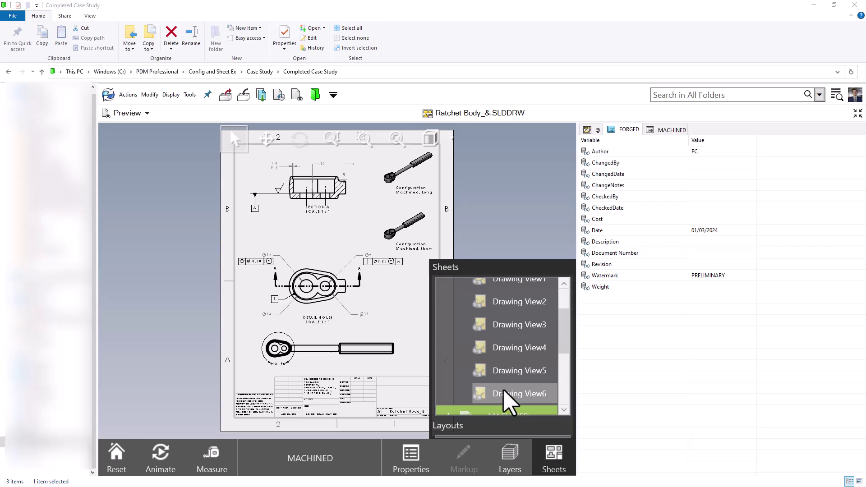
{"action": "scroll", "coordinate": [500, 392], "scroll_direction": "down", "scroll_amount": 2}
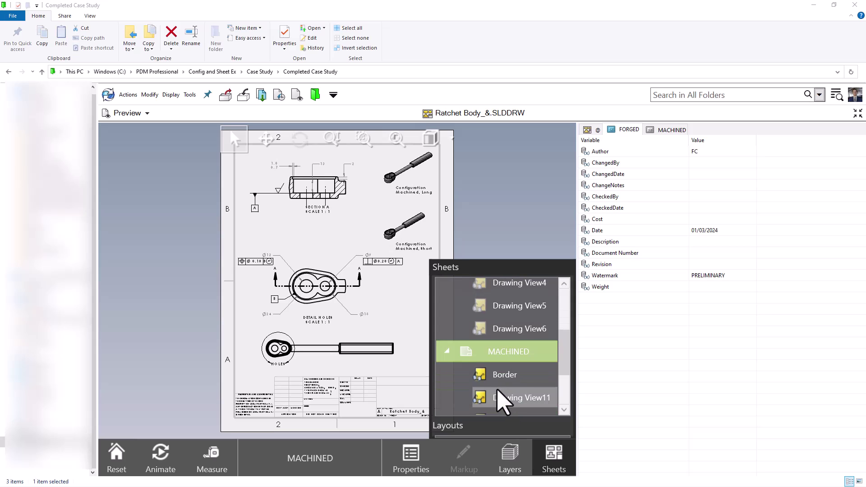
{"action": "left_click", "coordinate": [448, 352]}
{"action": "scroll", "coordinate": [455, 359], "scroll_direction": "up", "scroll_amount": 4}
{"action": "left_click", "coordinate": [452, 291]}
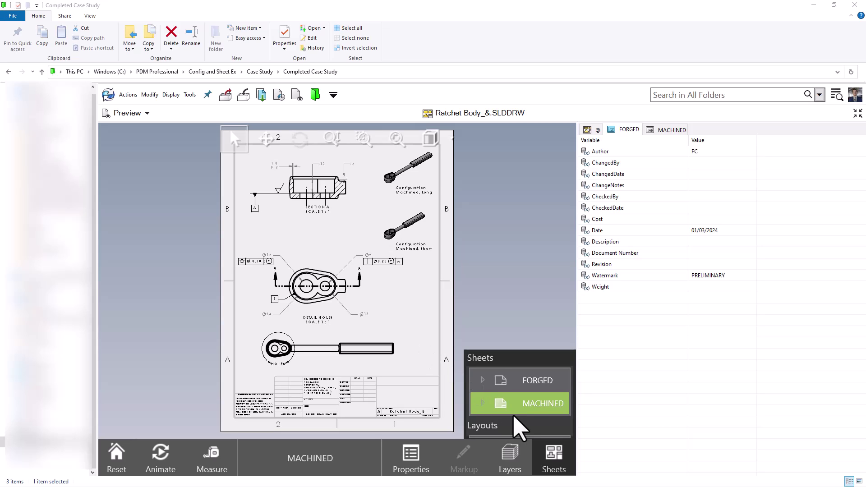
Step: Show the Test and Test 2 layers on the MACHINED sheet
{"action": "left_click", "coordinate": [515, 451]}
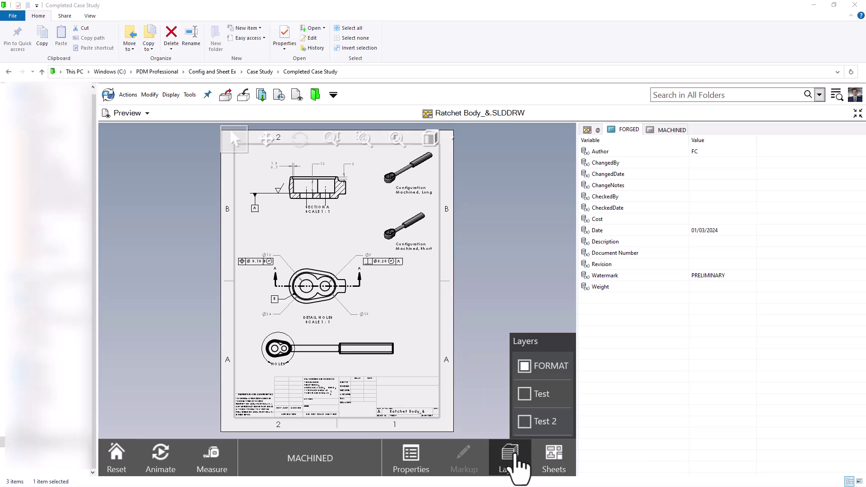
{"action": "left_click", "coordinate": [528, 397]}
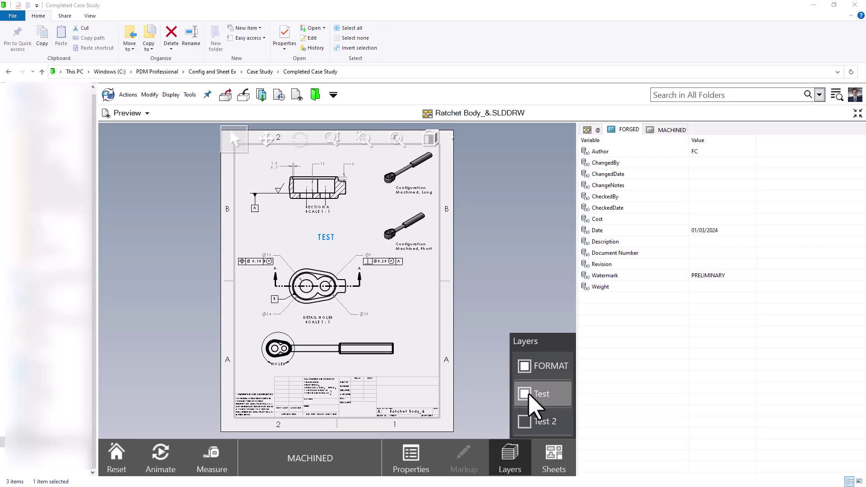
{"action": "left_click", "coordinate": [525, 421]}
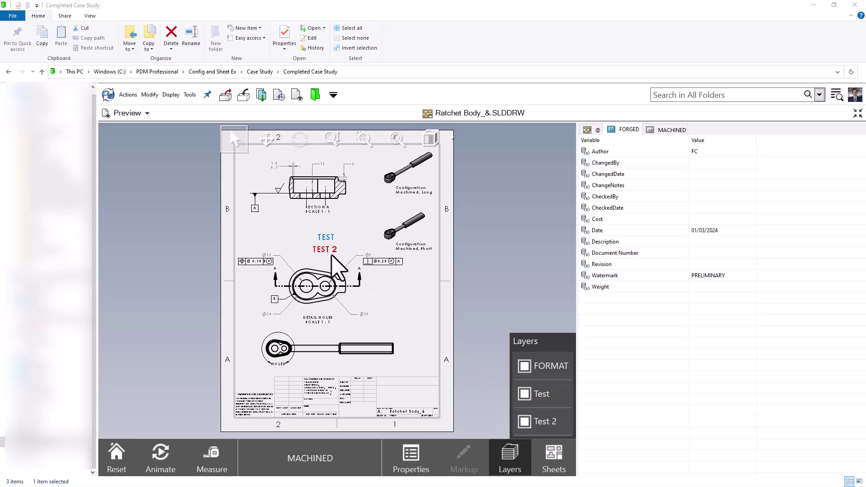
Step: Hide the Test 2 and Test layers and turn both back on
{"action": "left_click", "coordinate": [532, 415]}
{"action": "left_click", "coordinate": [527, 397]}
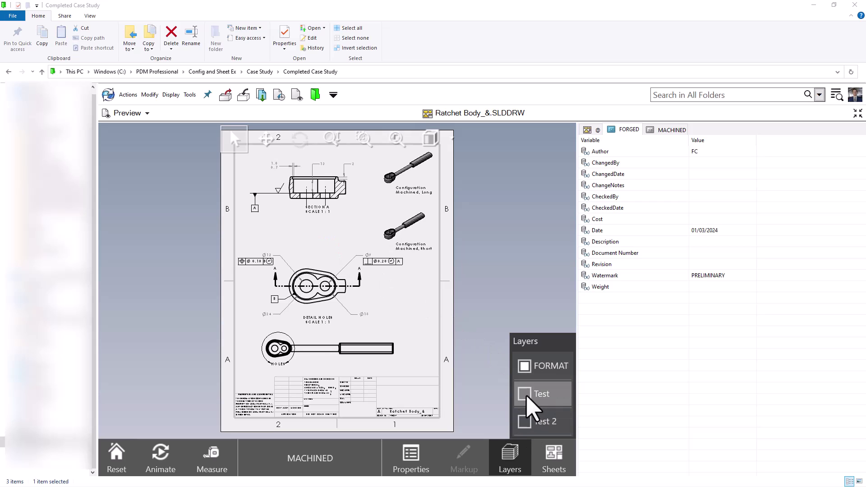
{"action": "left_click", "coordinate": [526, 396]}
{"action": "left_click", "coordinate": [527, 420]}
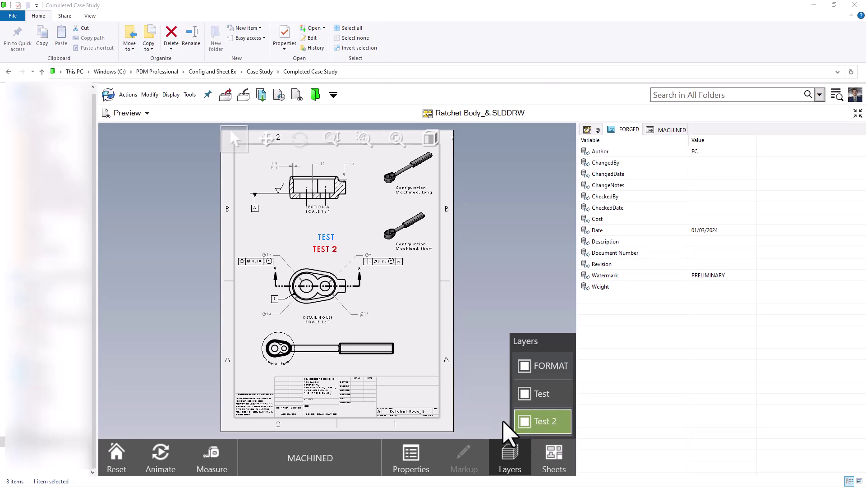